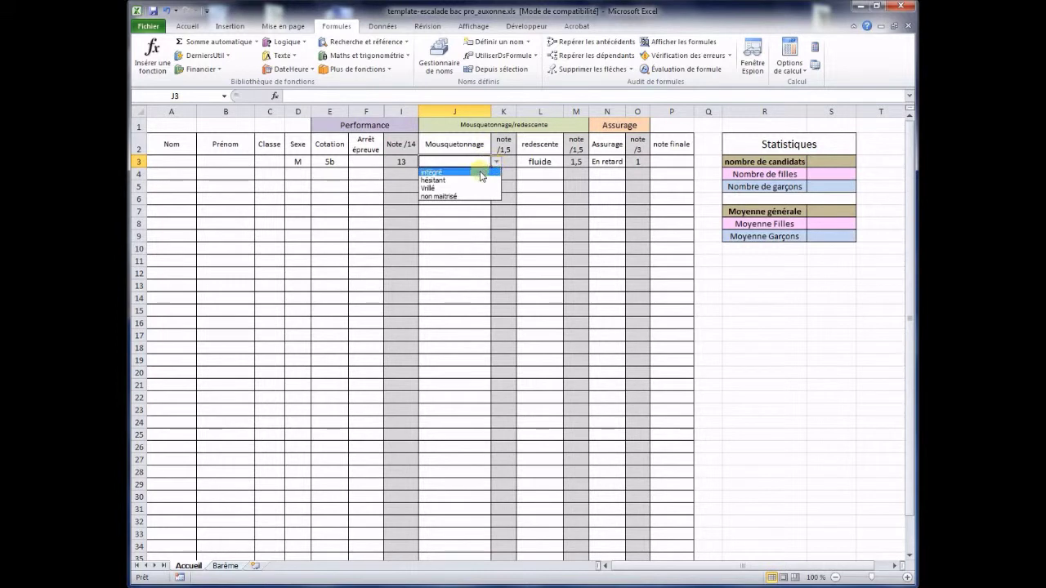
# - Enter the formula =O3+M3+K3+I3 in the note finale cell P3 to total the partial grades
pyautogui.click(684, 160)
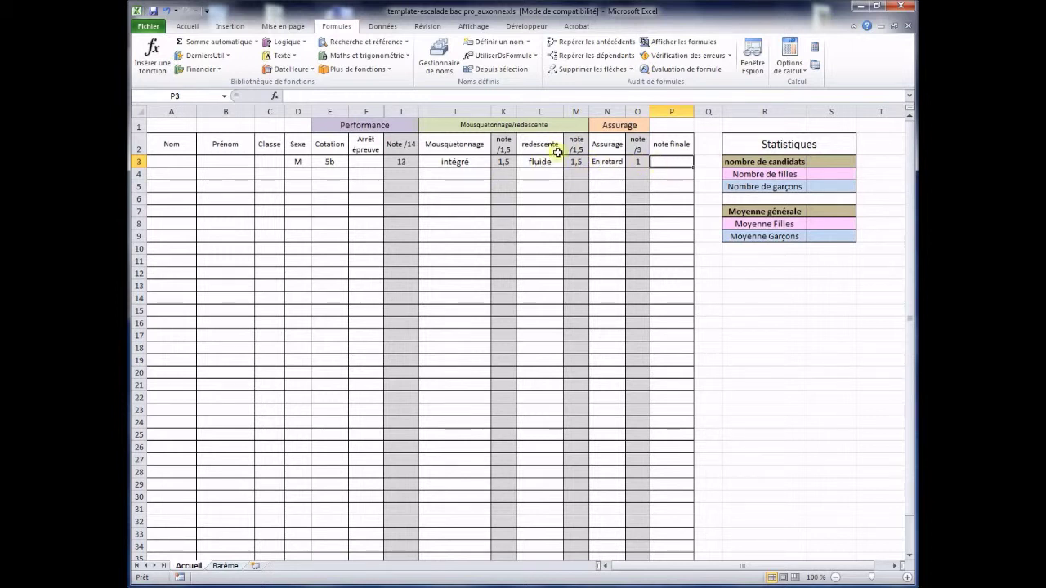
pyautogui.write('=')
pyautogui.click(632, 162)
pyautogui.write('+')
pyautogui.click(576, 162)
pyautogui.write('+')
pyautogui.click(499, 162)
pyautogui.write('+')
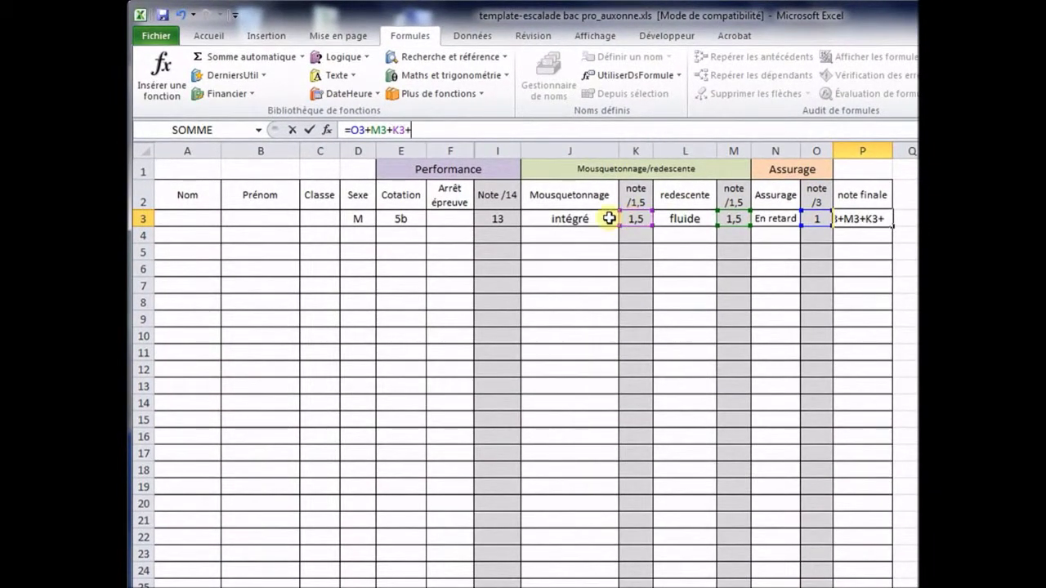
pyautogui.click(497, 217)
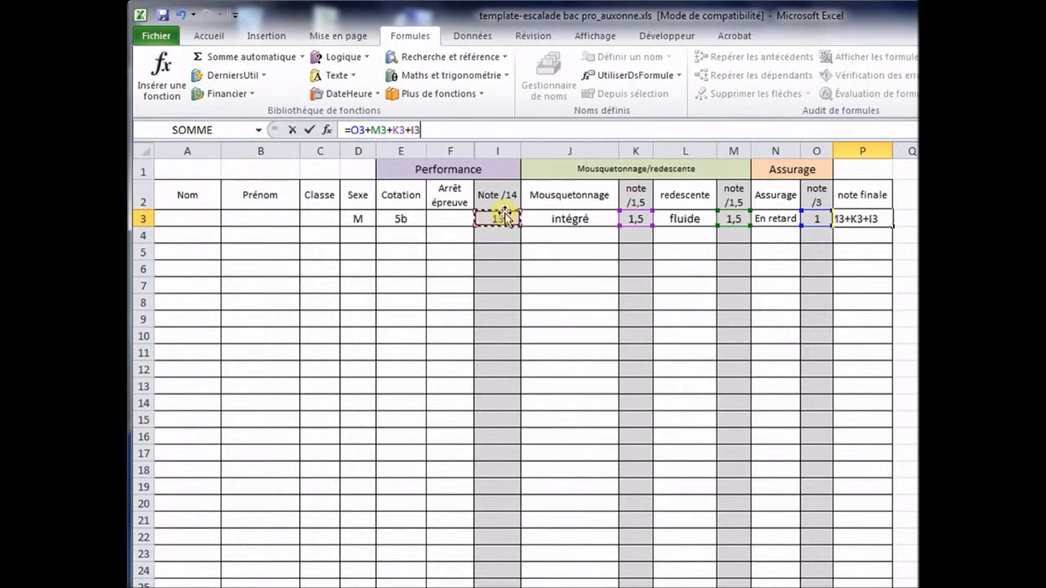
pyautogui.click(308, 131)
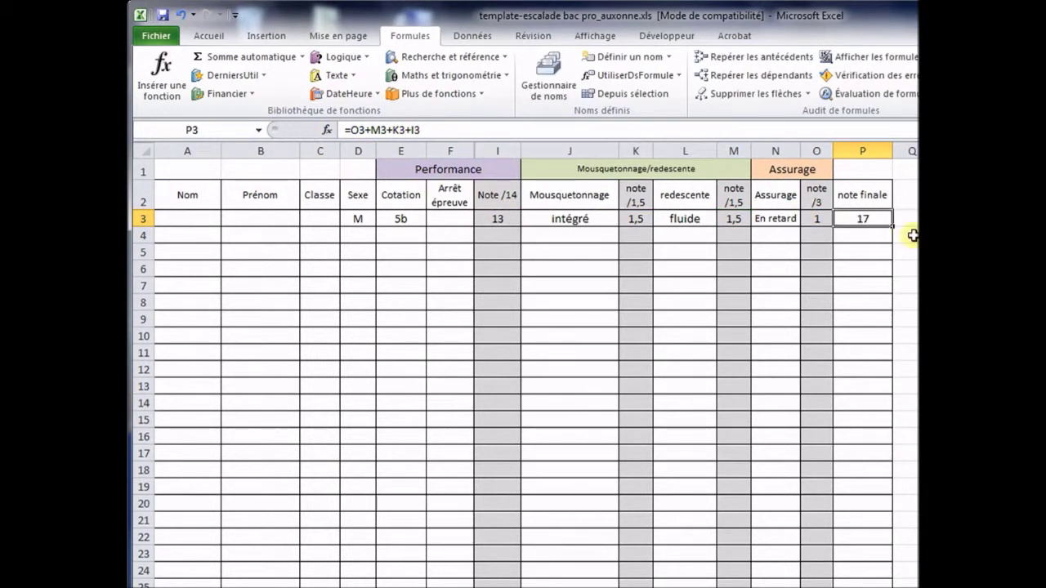
# - Fill the addition formula from P3 down the note finale column
pyautogui.scroll(-1, 885, 229)
pyautogui.scroll(1, 884, 229)
pyautogui.moveTo(896, 226); pyautogui.dragTo(868, 586)
pyautogui.scroll(1, 863, 303)
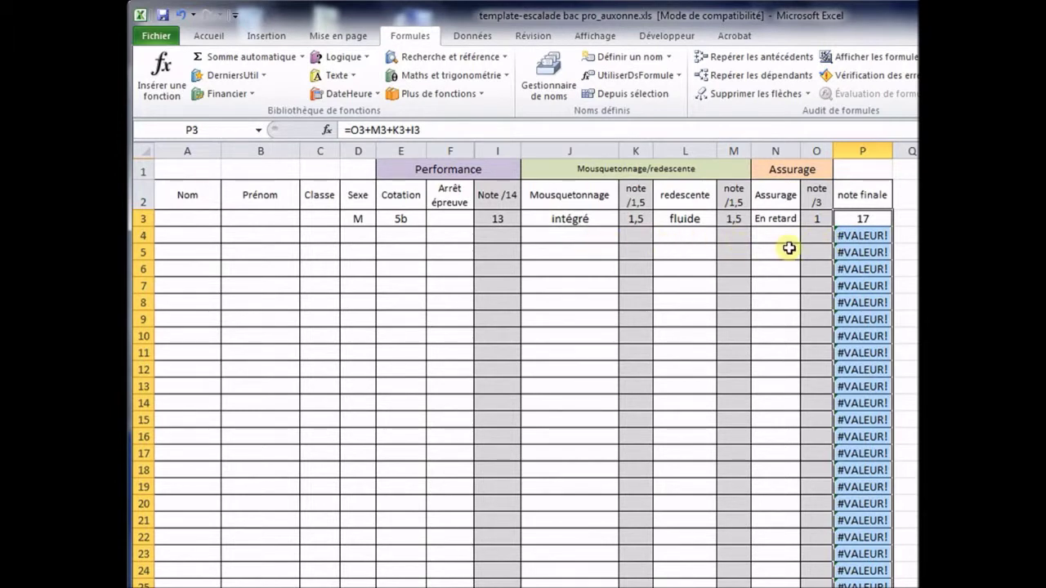
# - Wrap the sum in P3 in SIERREUR with an empty text as the error value: =SIERREUR(O3+M3+K3+I3;"")
pyautogui.click(857, 217)
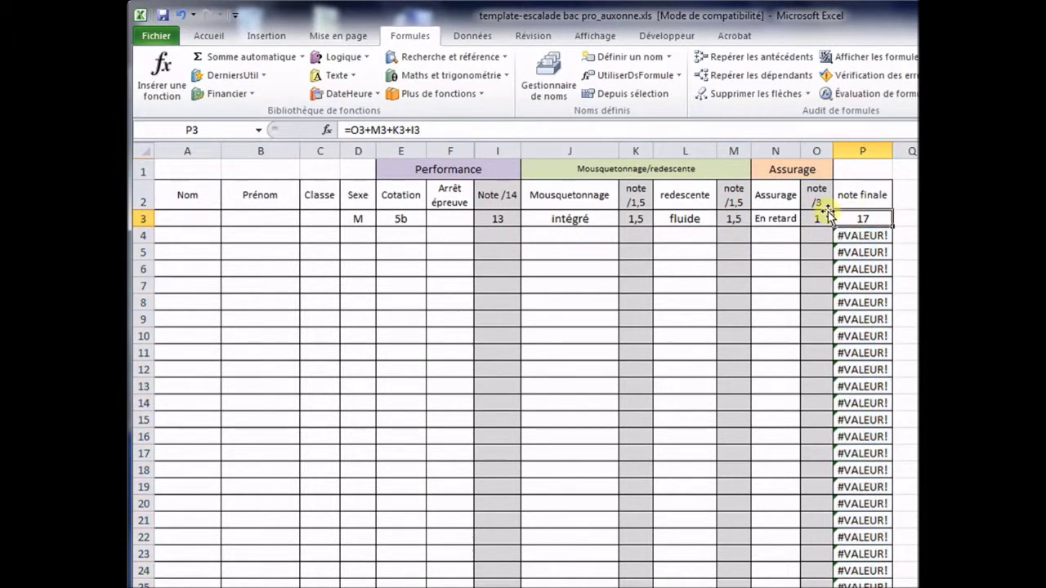
pyautogui.click(352, 130)
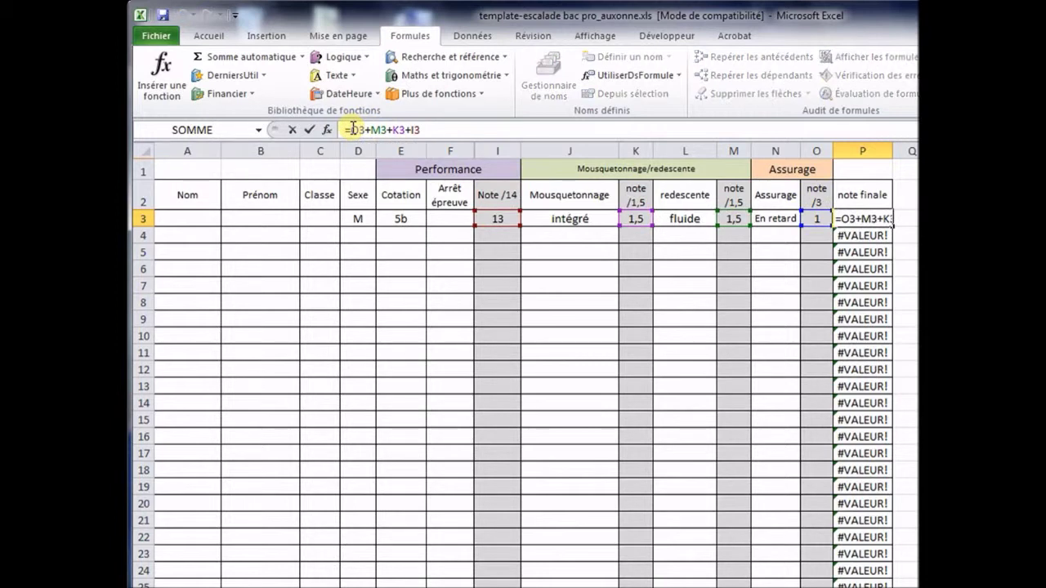
pyautogui.write('si')
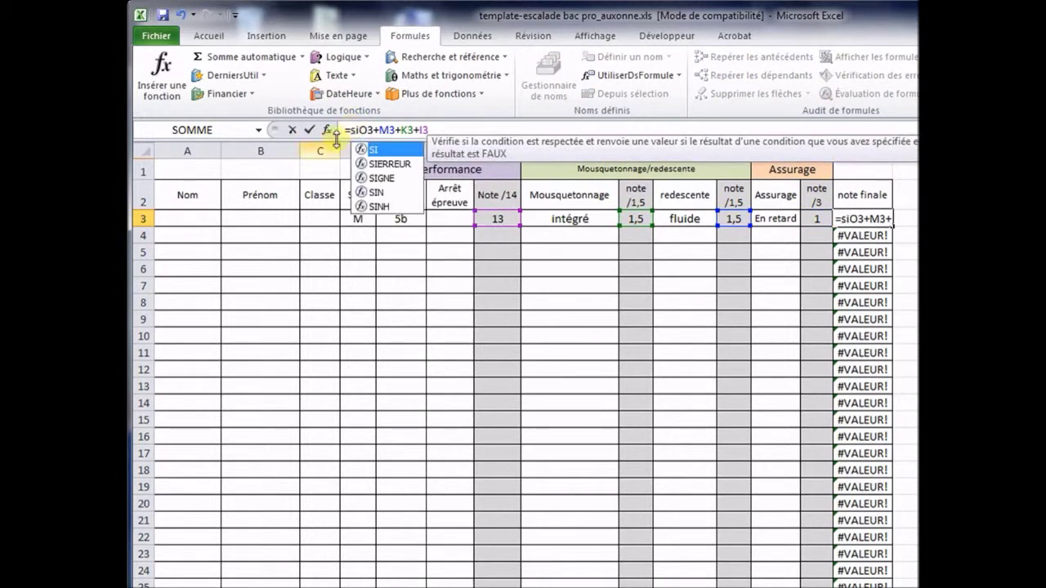
pyautogui.doubleClick(390, 164)
pyautogui.click(492, 131)
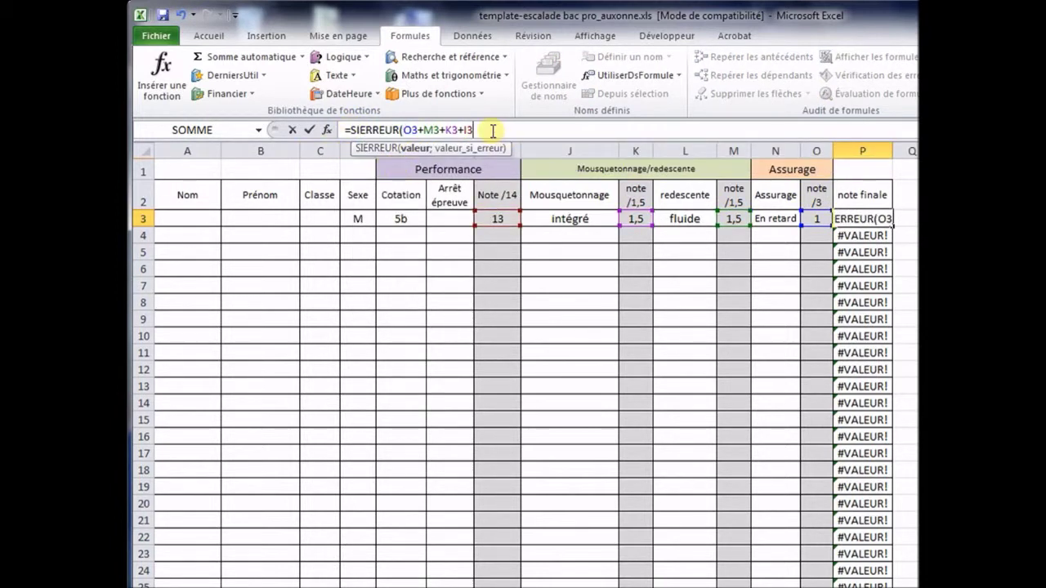
pyautogui.write(';"")')
pyautogui.press('Return')
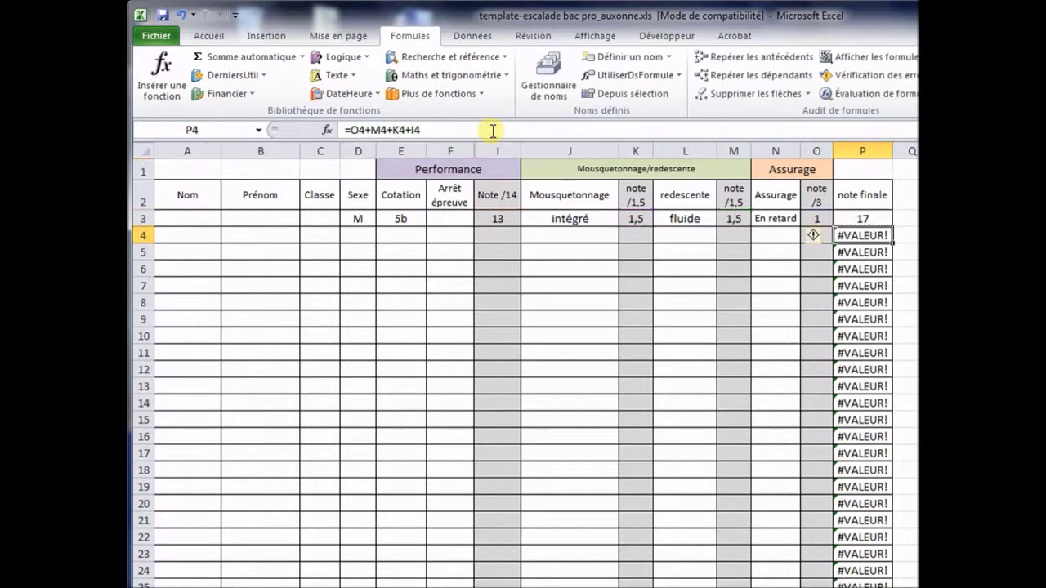
# - Copy the SIERREUR formula from P3 down the rest of the note finale column
pyautogui.click(882, 220)
pyautogui.moveTo(892, 227); pyautogui.dragTo(887, 585)
pyautogui.scroll(2, 891, 367)
pyautogui.click(900, 454)
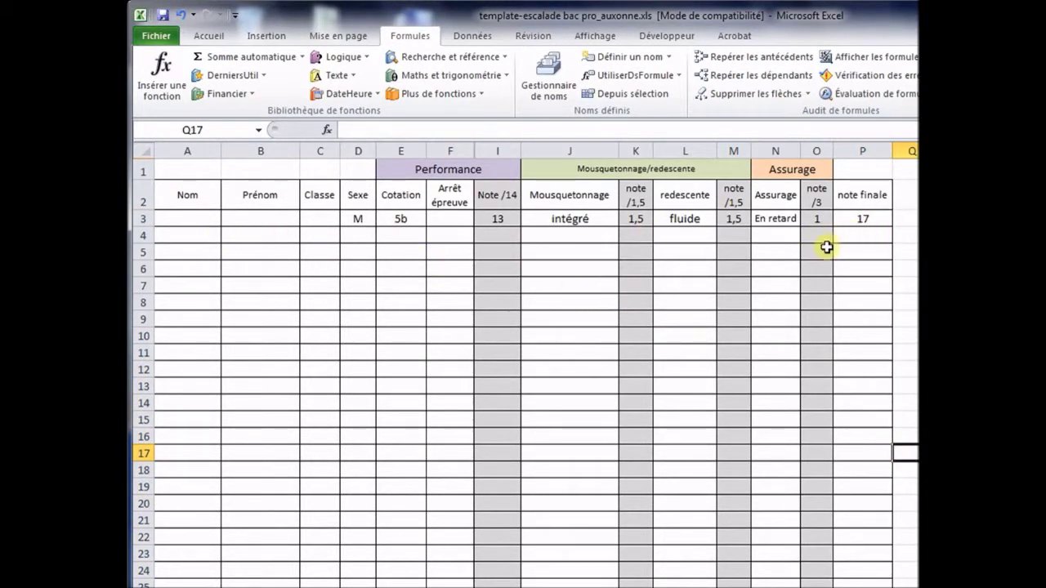
# - Test the grade formulas by changing the Sexe value in D3 to F, clearing it, and setting it back to M
pyautogui.click(371, 221)
pyautogui.click(381, 221)
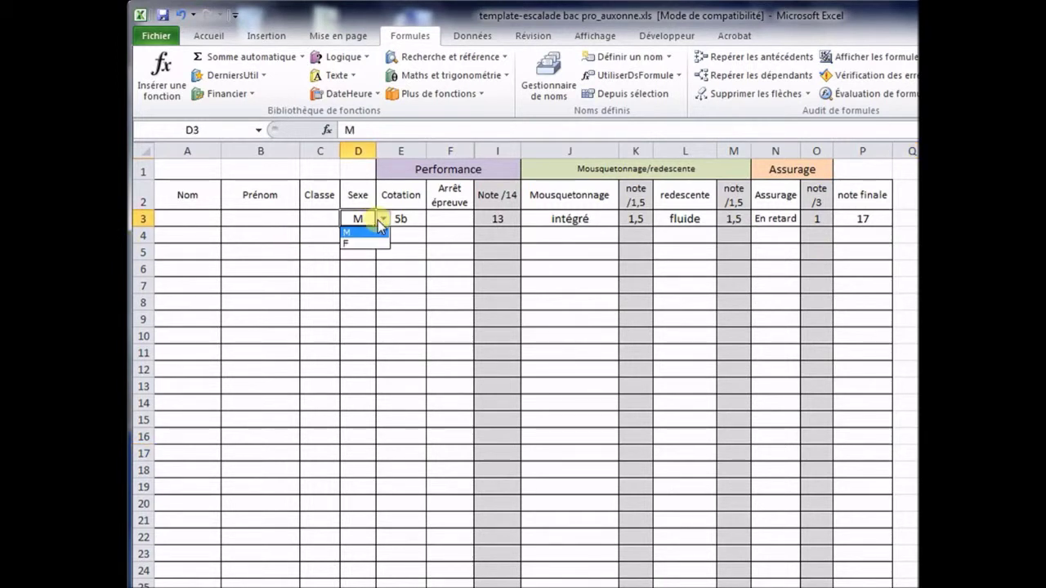
pyautogui.click(364, 244)
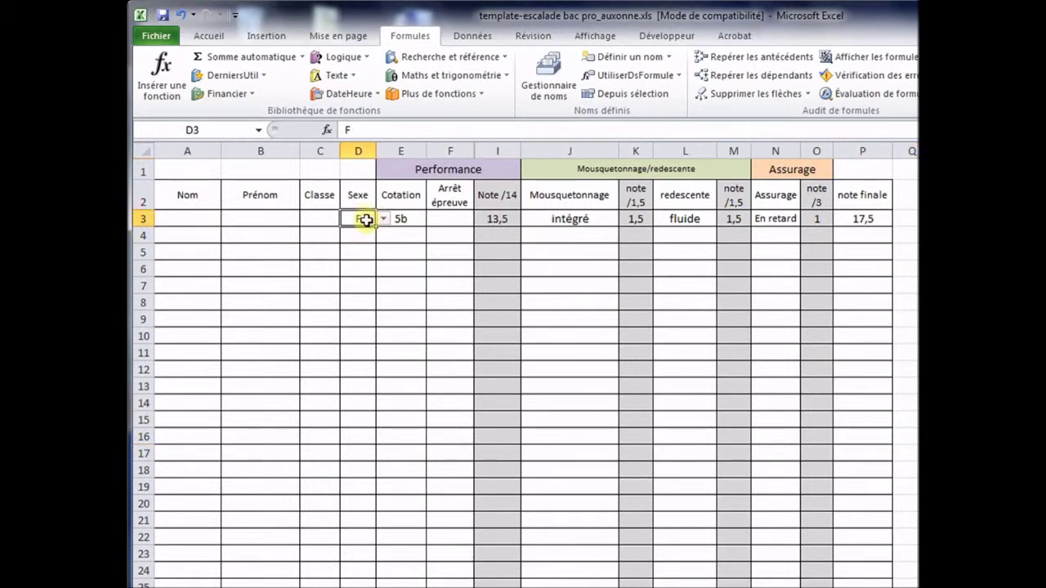
pyautogui.press('Delete')
pyautogui.click(366, 255)
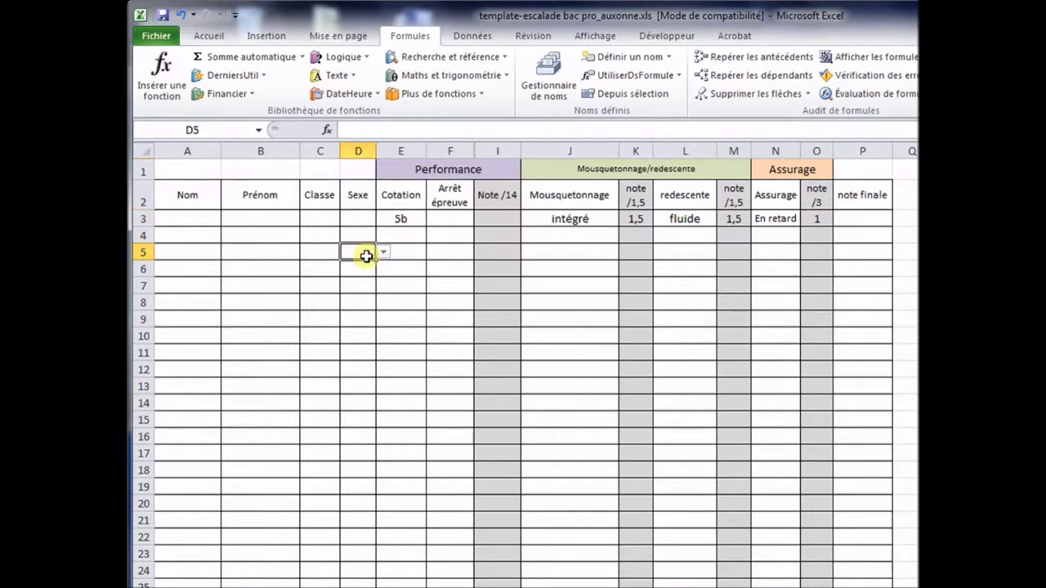
pyautogui.click(361, 218)
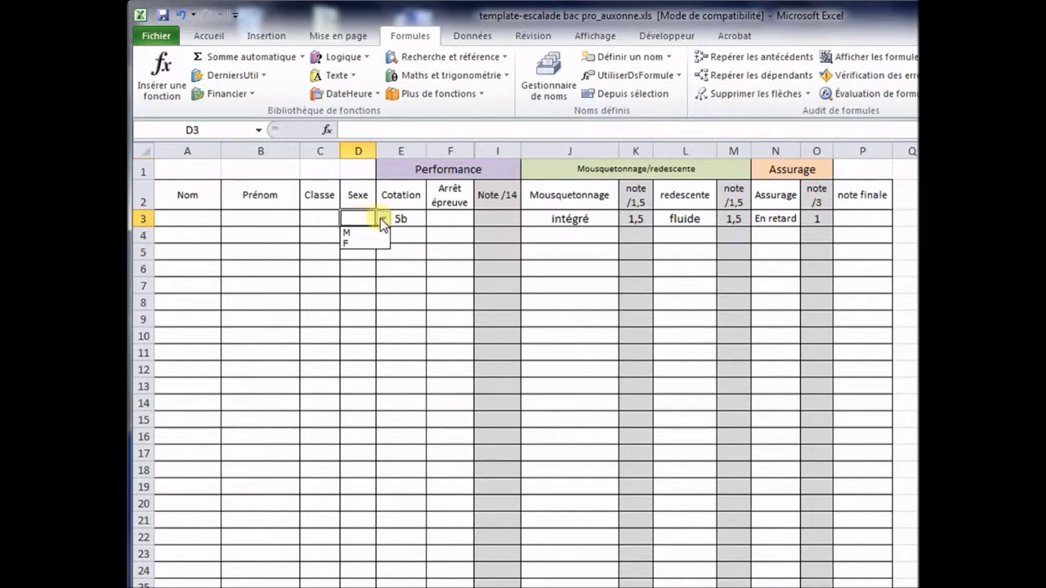
pyautogui.click(348, 233)
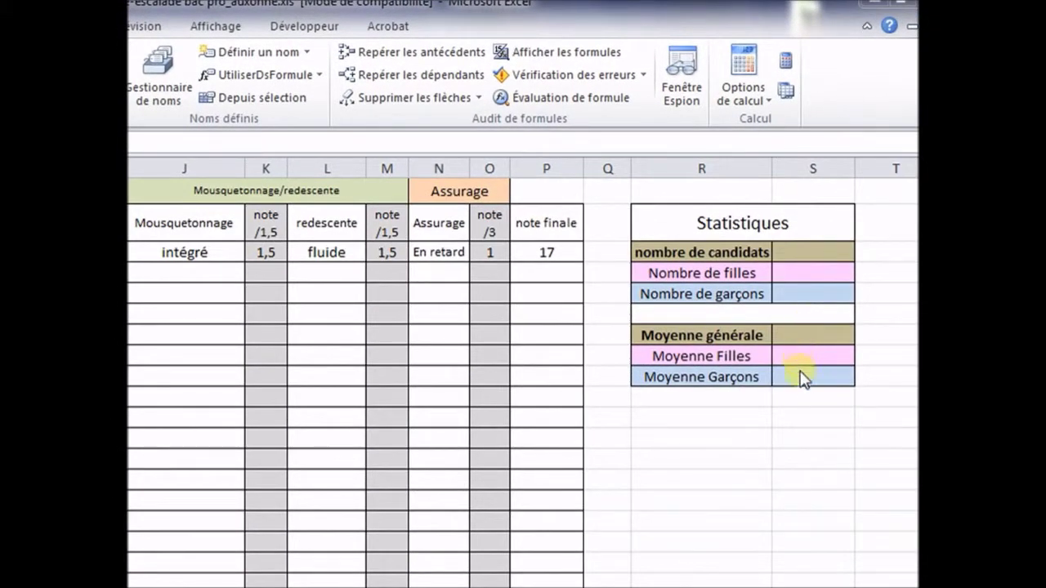
# - Search for the NBVAL function and insert it in S3, the result cell for nombre de candidats
pyautogui.click(793, 252)
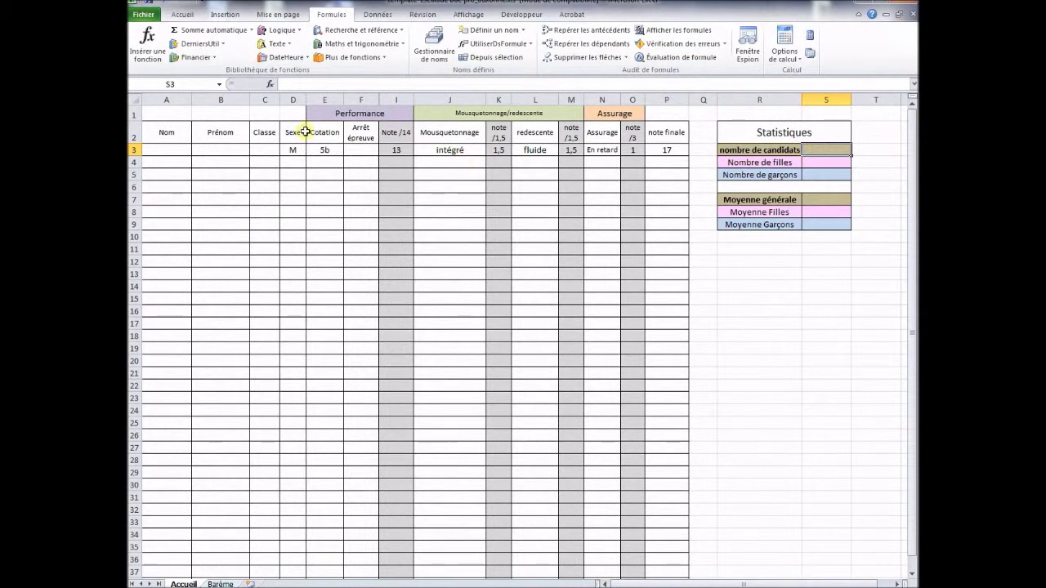
pyautogui.click(290, 98)
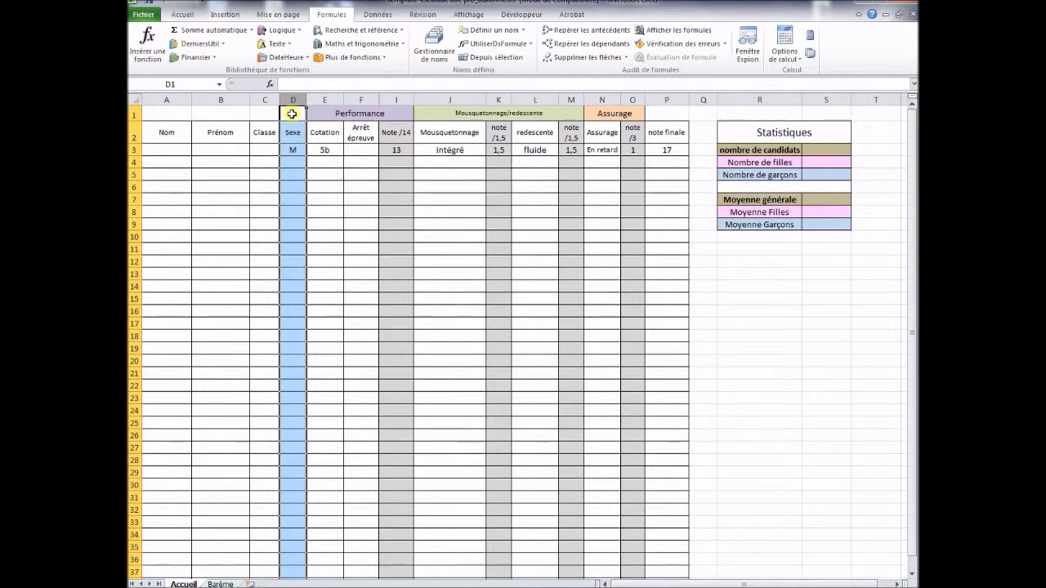
pyautogui.click(814, 152)
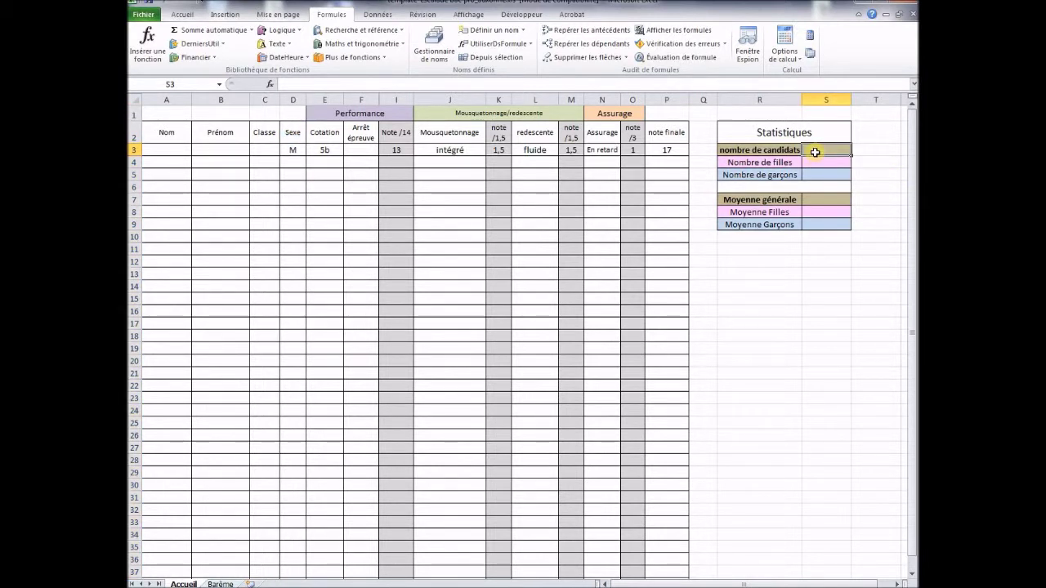
pyautogui.click(354, 85)
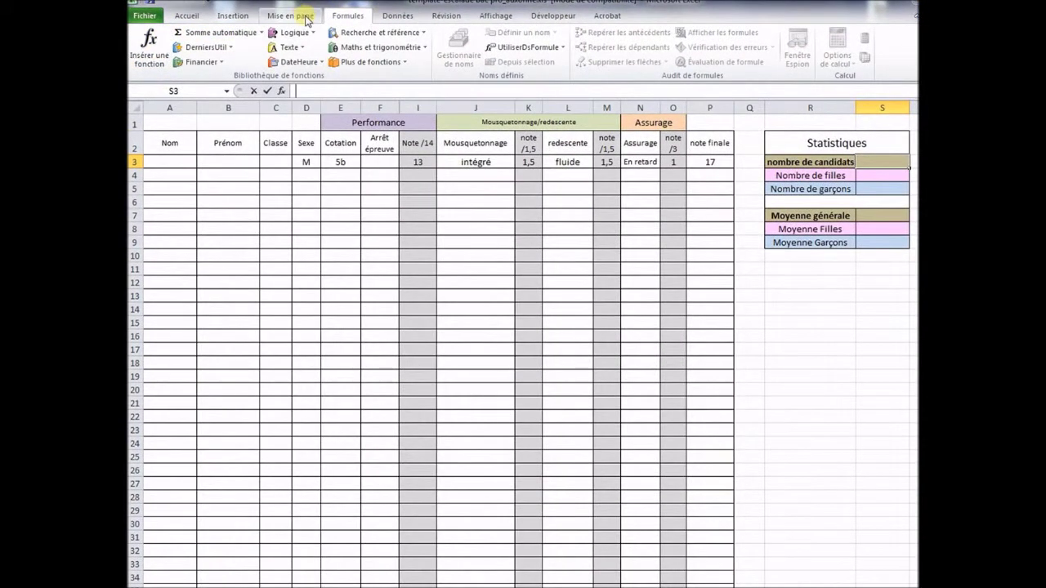
pyautogui.click(282, 15)
pyautogui.click(349, 17)
pyautogui.click(149, 51)
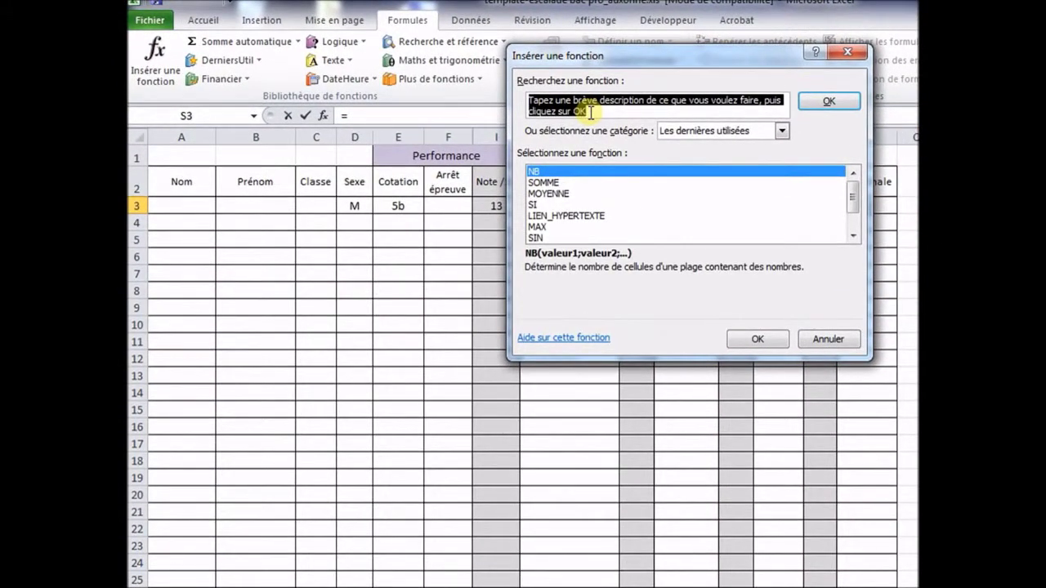
pyautogui.write('nbval')
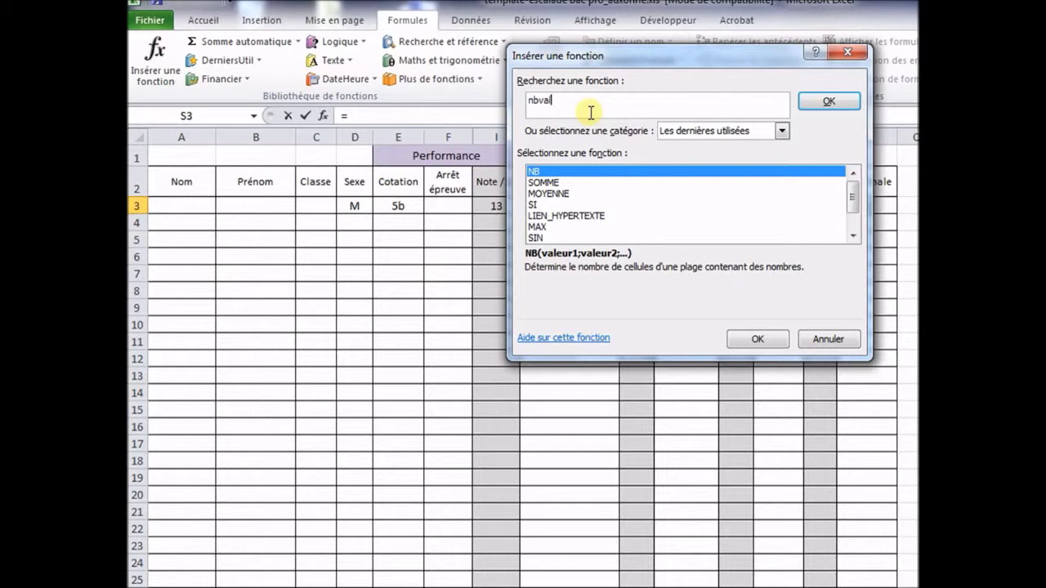
pyautogui.press('Return')
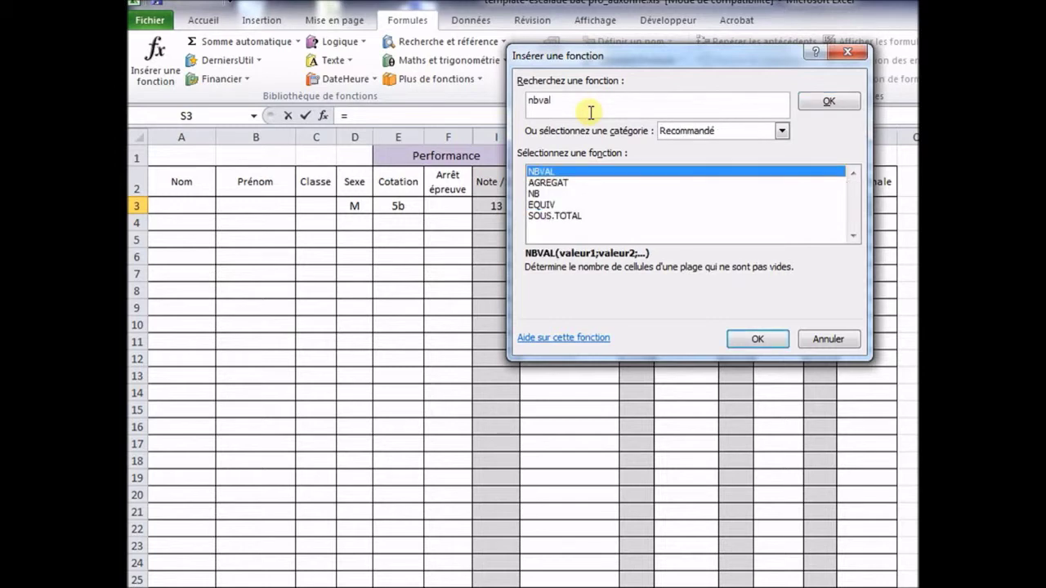
pyautogui.doubleClick(546, 173)
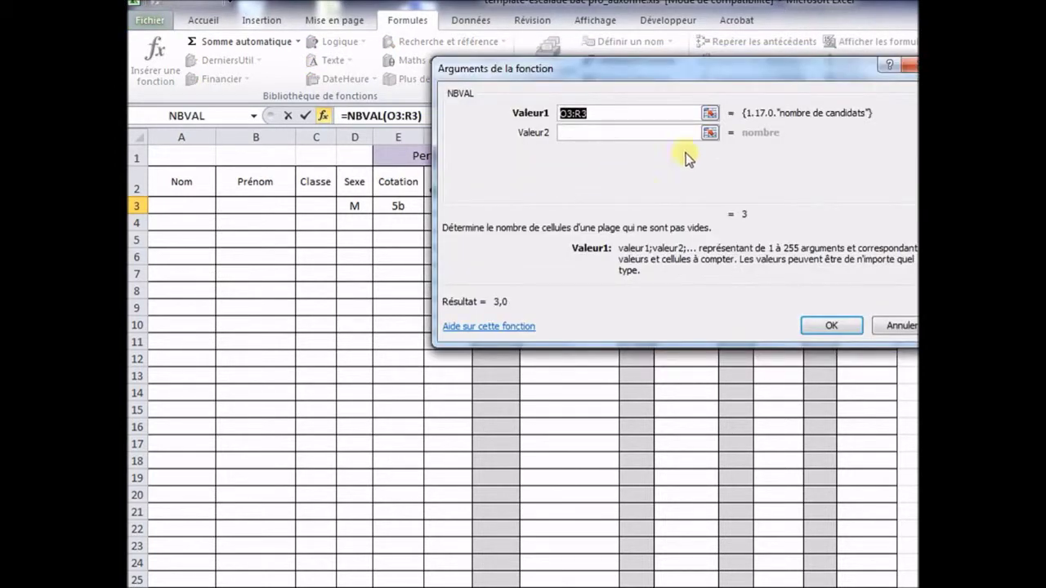
# - Set the first NBVAL argument to the Sexe range D3:D38 and complete the function
pyautogui.moveTo(672, 75); pyautogui.dragTo(844, 88)
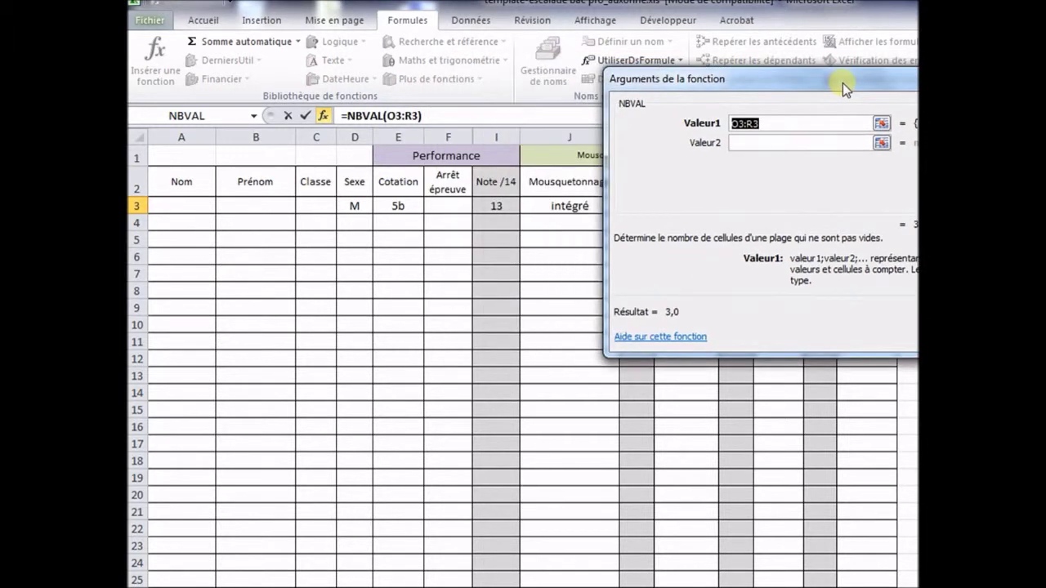
pyautogui.click(879, 124)
pyautogui.moveTo(358, 205)
pyautogui.mouseDown()
pyautogui.moveTo(351, 586)
pyautogui.moveTo(339, 85)
pyautogui.moveTo(347, 203)
pyautogui.mouseUp()
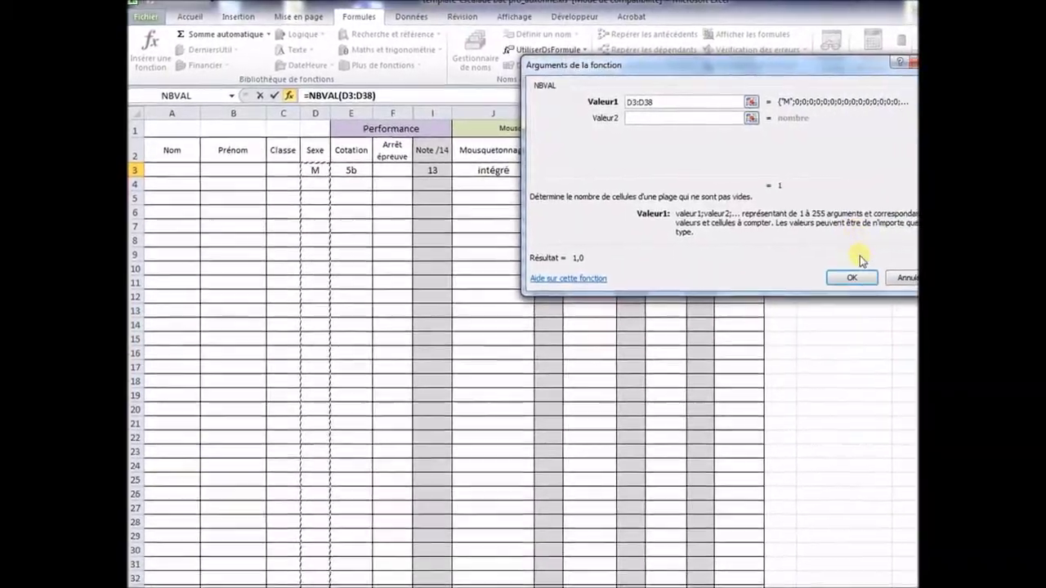
pyautogui.click(834, 271)
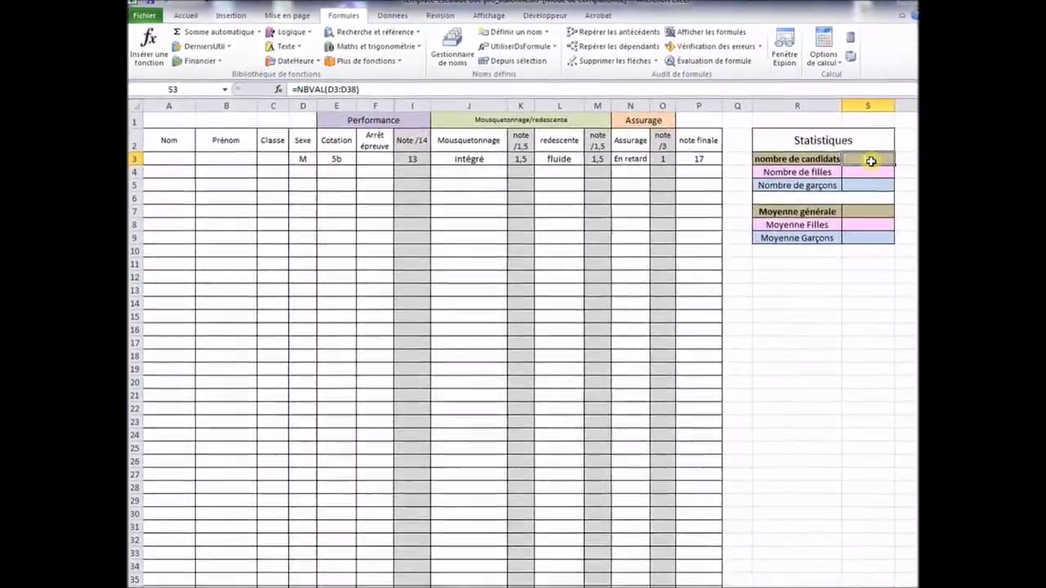
# - Choose F as the Sexe value in D4 and M in D5 to test the candidate count
pyautogui.click(303, 172)
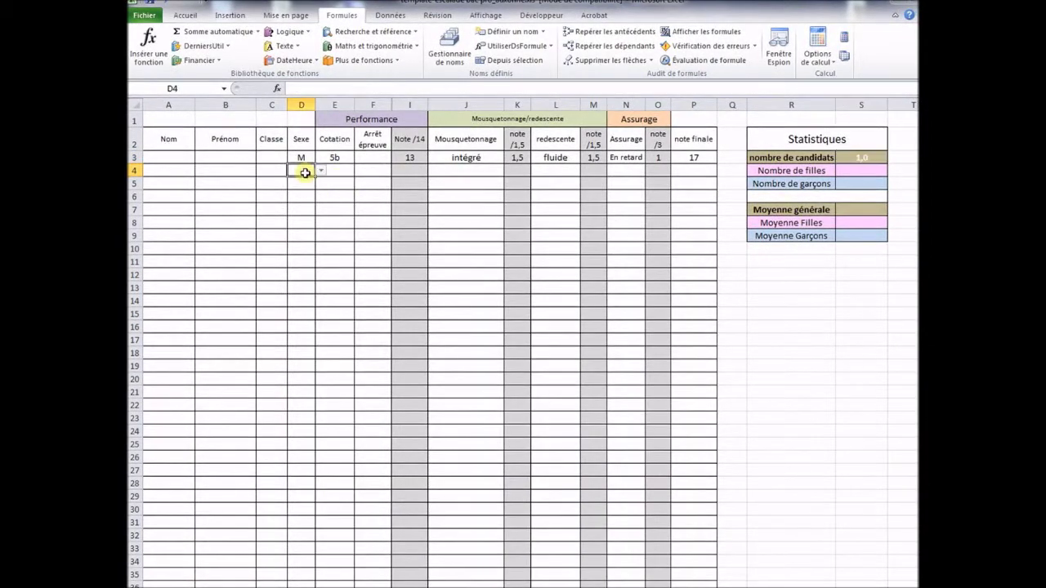
pyautogui.click(321, 171)
pyautogui.click(310, 191)
pyautogui.click(308, 184)
pyautogui.click(320, 183)
pyautogui.click(313, 196)
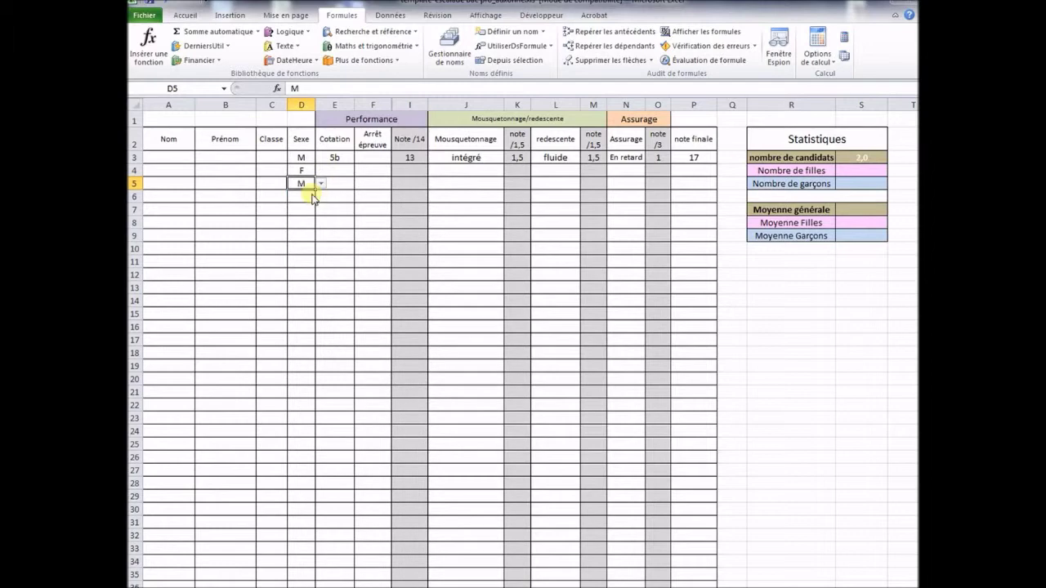
# - Apply the Standard number format to the nombre de candidats result in S3
pyautogui.click(862, 157)
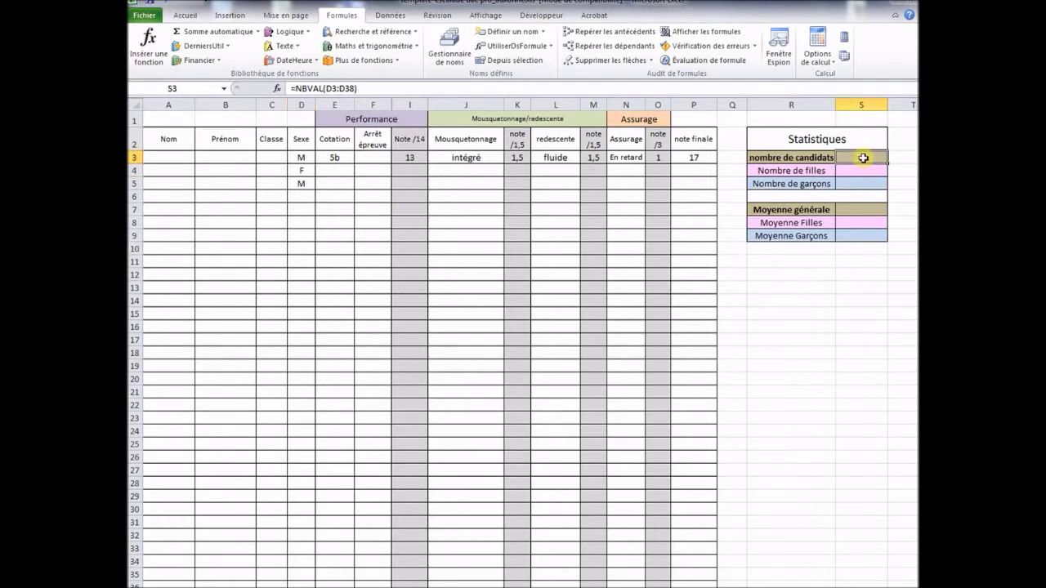
pyautogui.rightClick(862, 158)
pyautogui.click(814, 340)
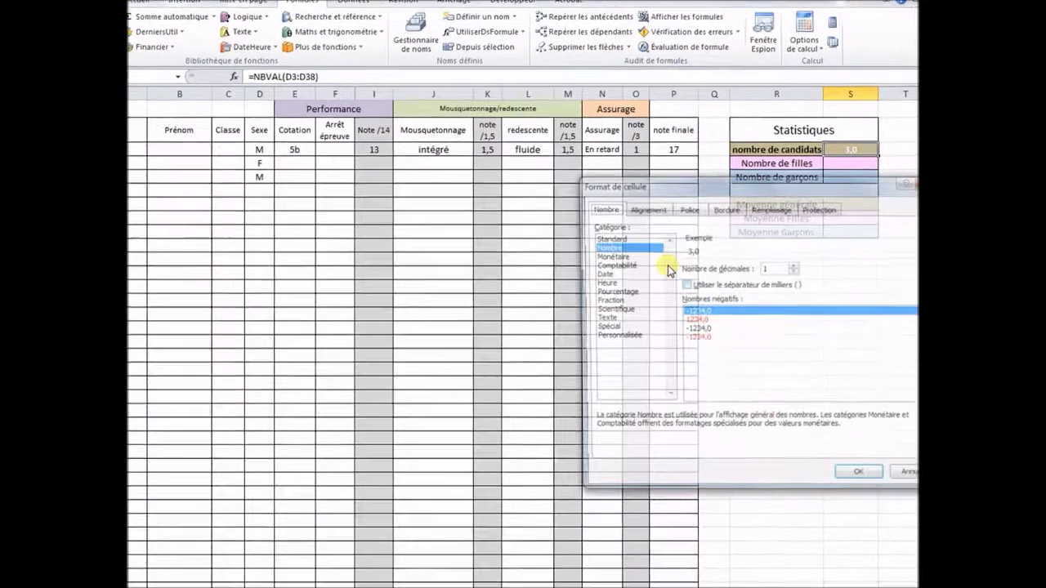
pyautogui.click(630, 241)
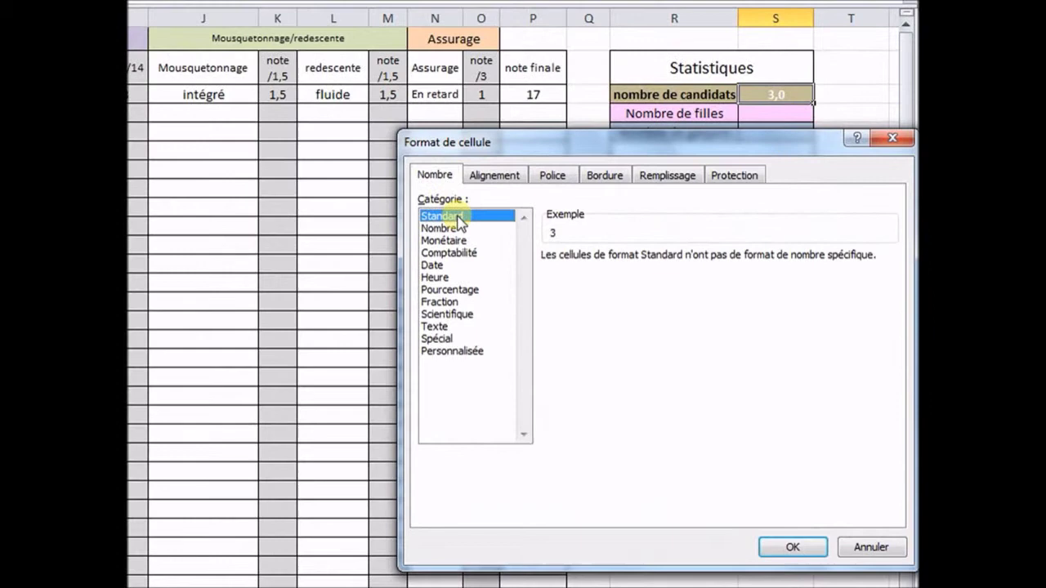
pyautogui.click(789, 547)
# - Apply the Standard number format to the Nombre de filles and Nombre de garçons result cells, S4:S5
pyautogui.moveTo(785, 117); pyautogui.dragTo(782, 132)
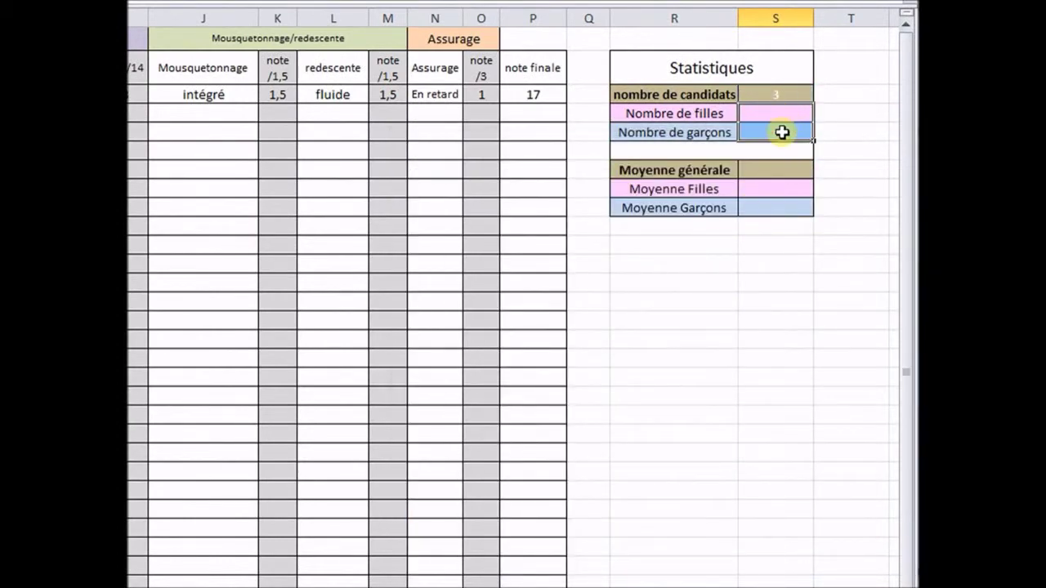
pyautogui.rightClick(779, 131)
pyautogui.click(724, 392)
pyautogui.click(454, 245)
pyautogui.click(792, 575)
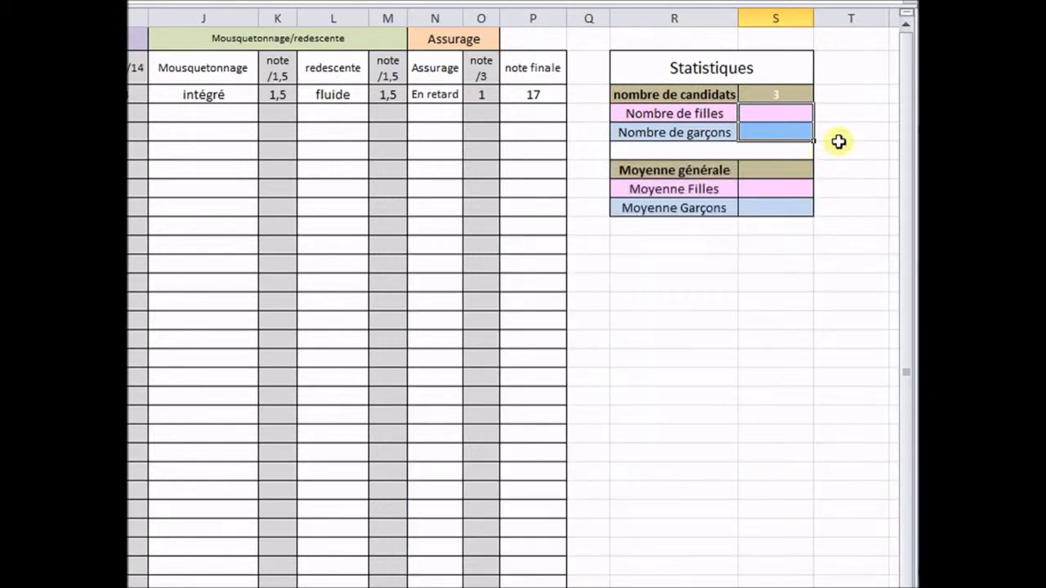
pyautogui.click(831, 145)
# - Enter an NB.SI formula in the Nombre de filles cell S4 that counts "F" in the Sexe range D3:D38
pyautogui.click(785, 116)
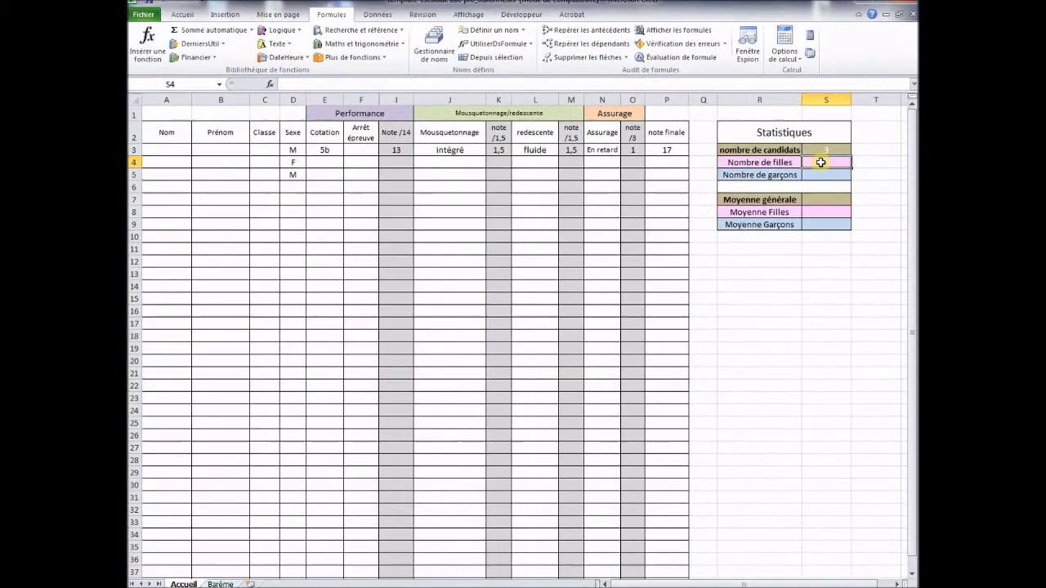
pyautogui.click(305, 83)
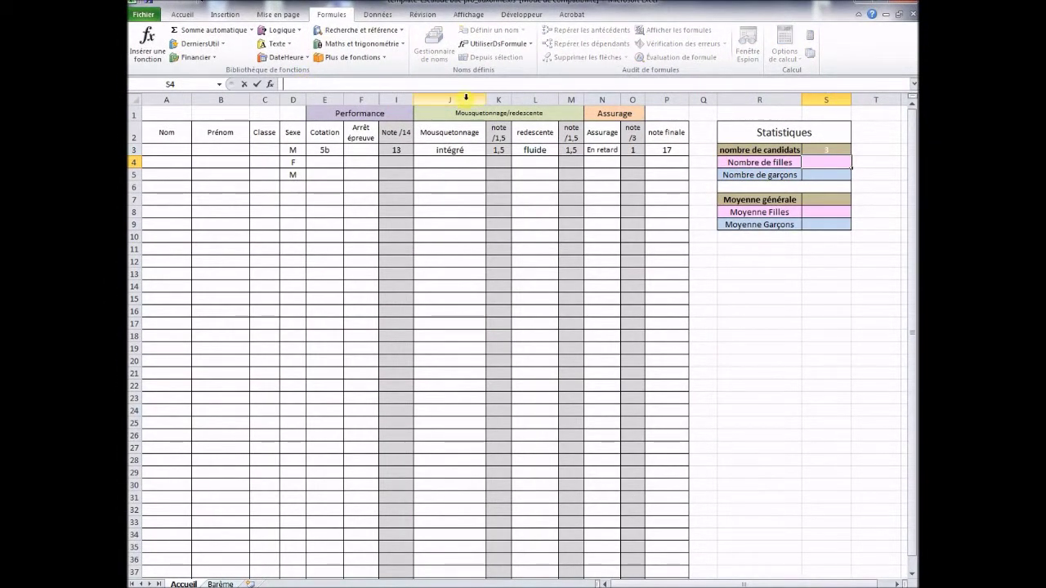
pyautogui.write('=nb')
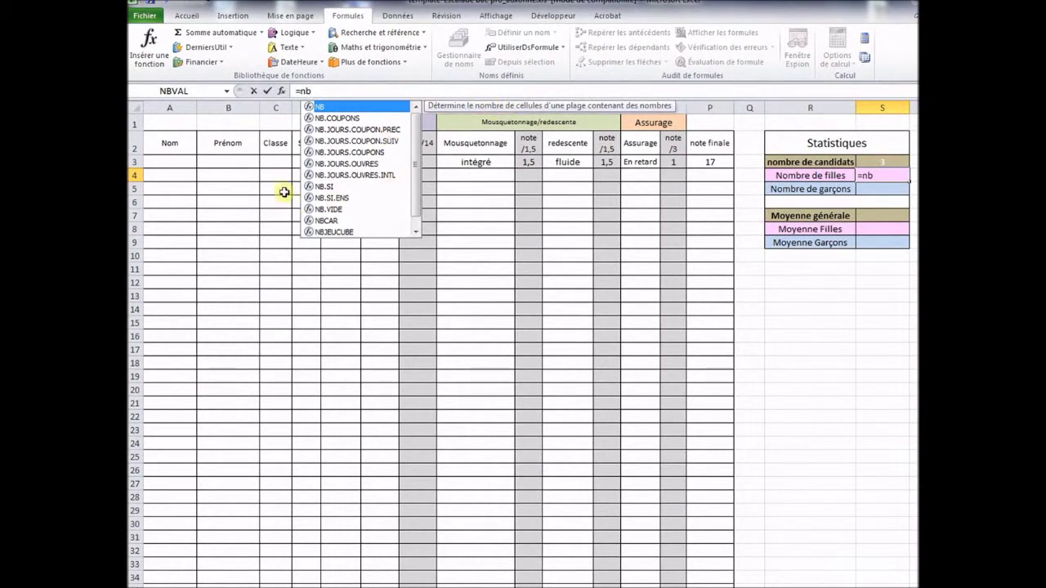
pyautogui.doubleClick(323, 186)
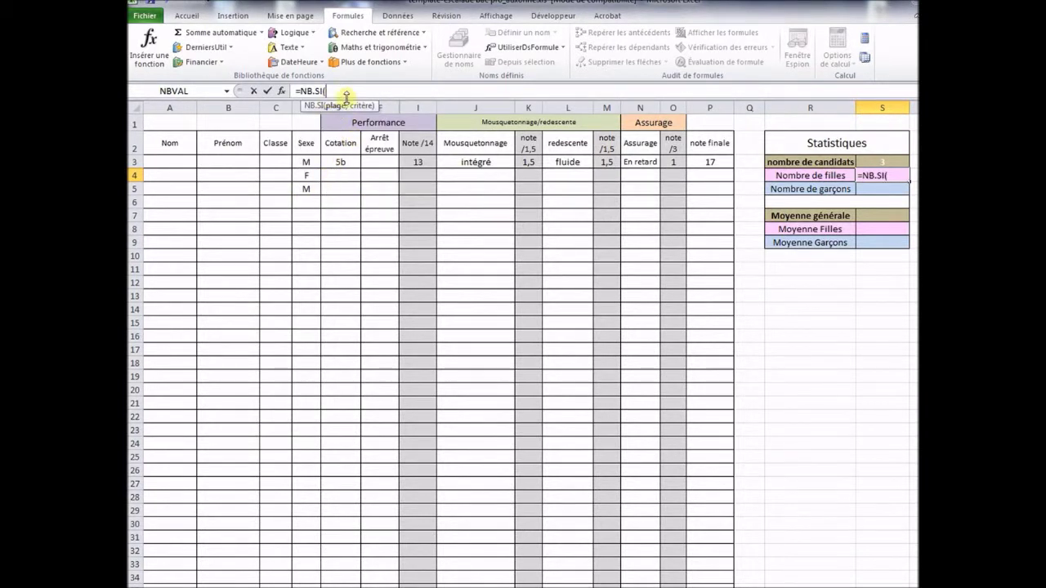
pyautogui.click(306, 161)
pyautogui.moveTo(306, 161); pyautogui.dragTo(305, 583)
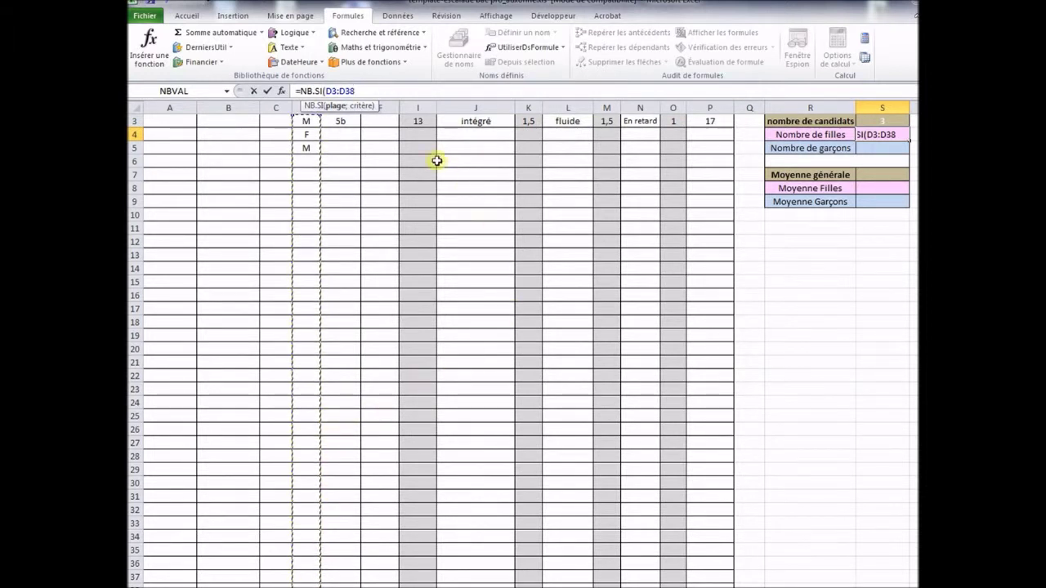
pyautogui.click(377, 93)
pyautogui.write(';"F')
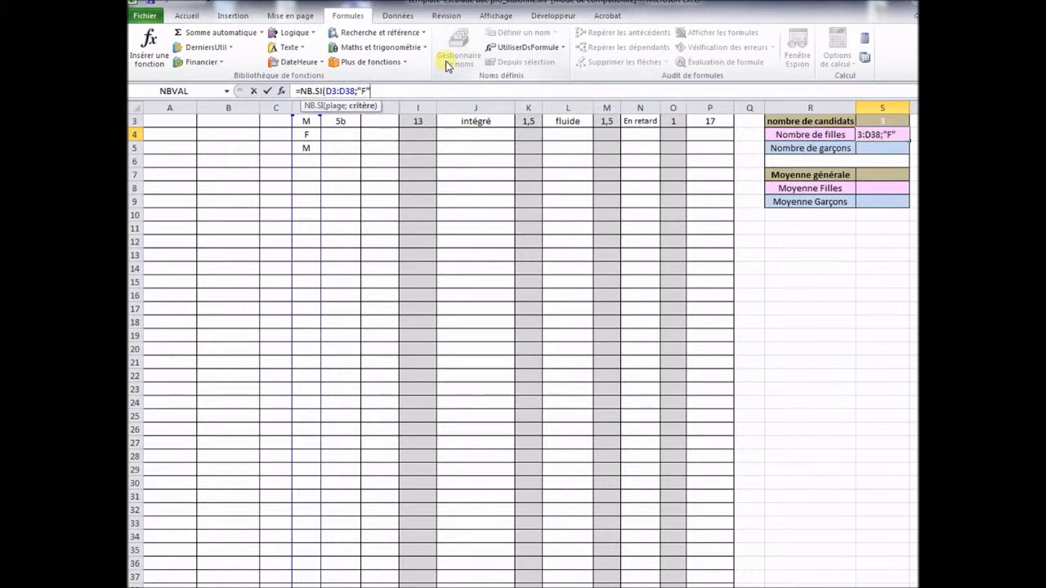
pyautogui.press('Return')
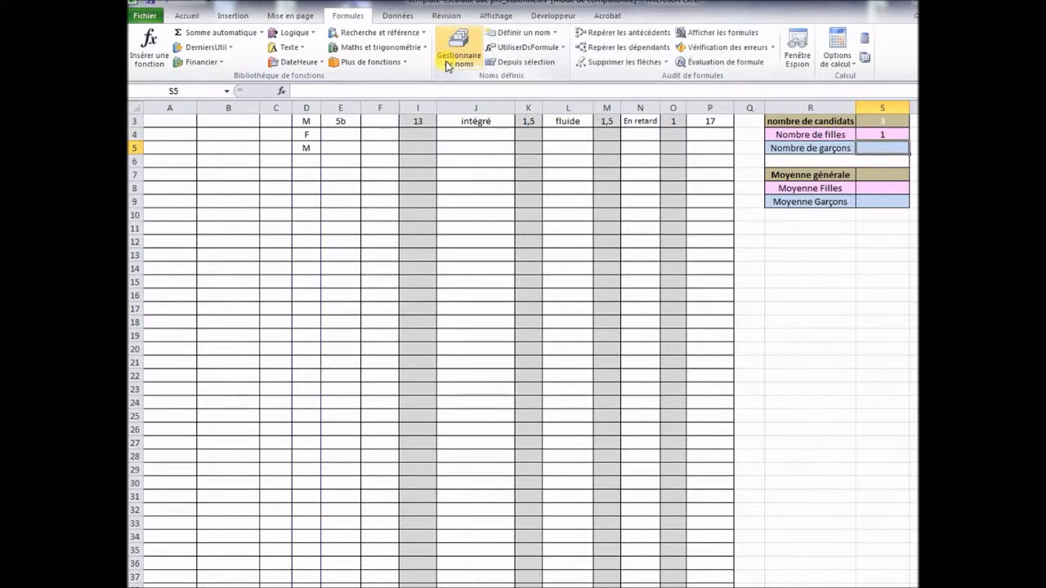
# - Enter the formula =NB.SI(D3:D38;"M") in the Nombre de garçons cell S5
pyautogui.scroll(1, 817, 219)
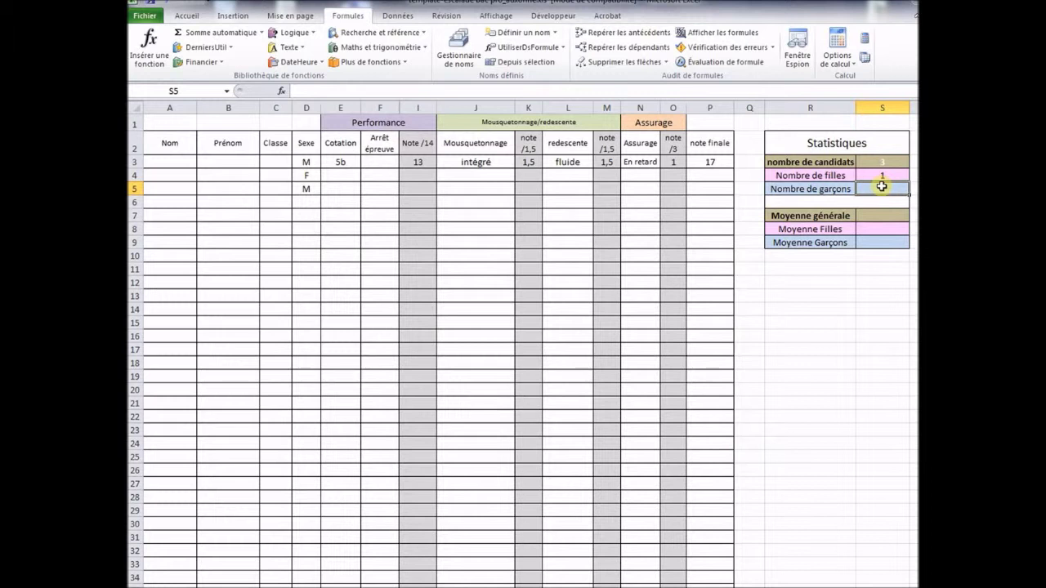
pyautogui.click(383, 91)
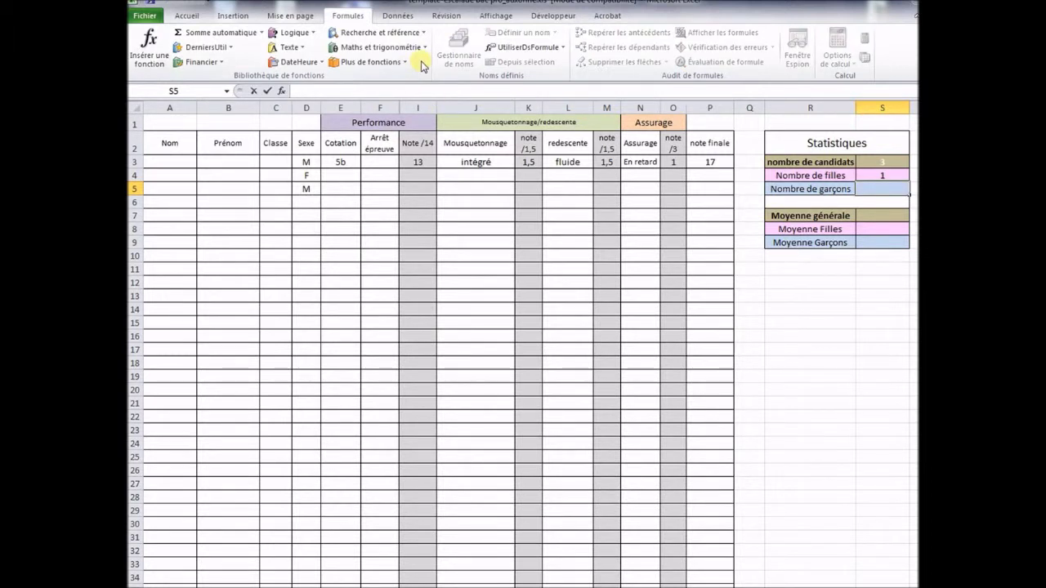
pyautogui.write('=nb.si')
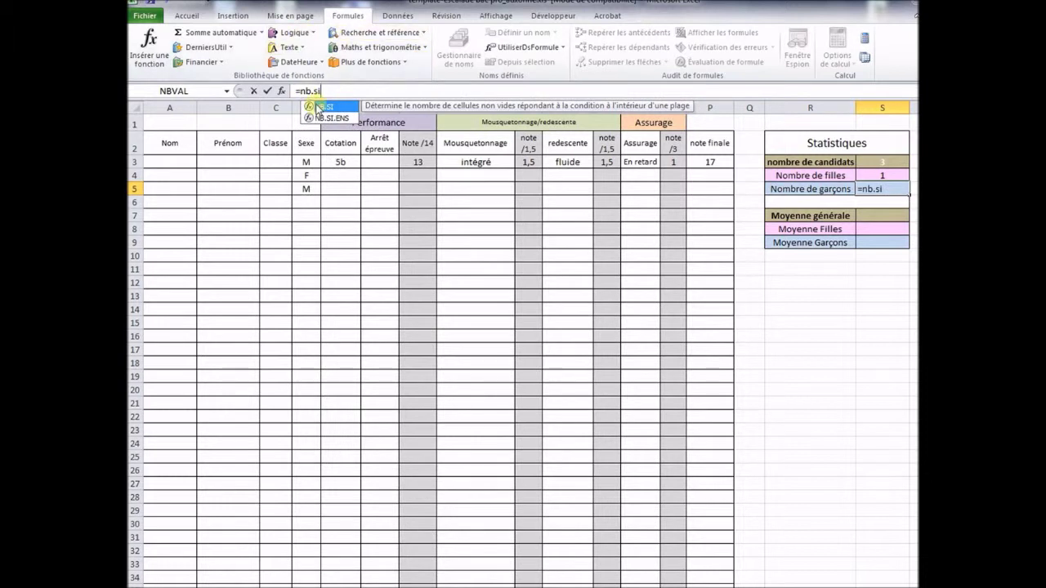
pyautogui.doubleClick(320, 107)
pyautogui.moveTo(308, 168); pyautogui.dragTo(301, 584)
pyautogui.write(';"M")')
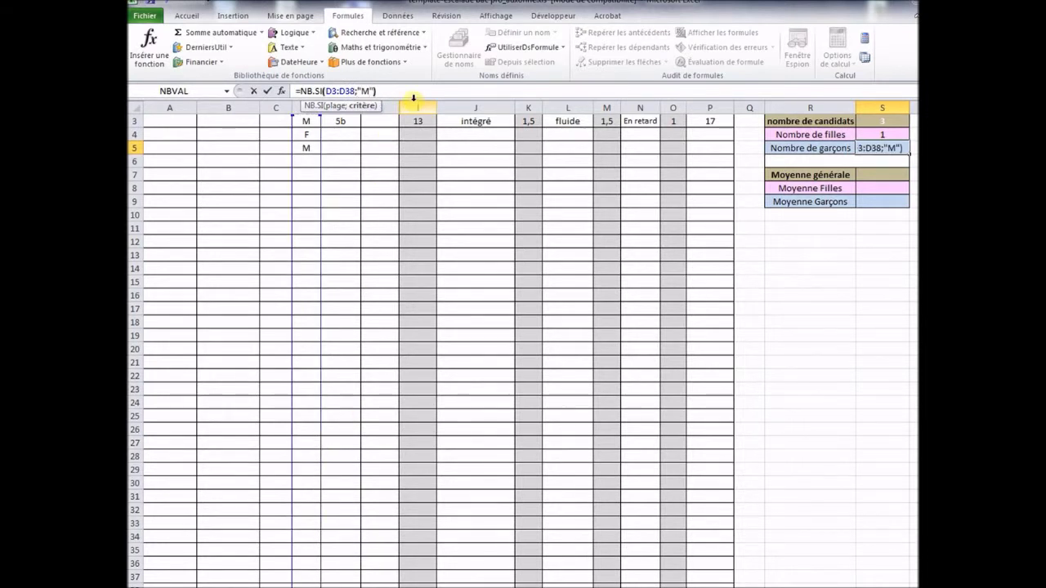
pyautogui.press('Return')
# - Choose M as the Sexe value in D6 to test the candidate counts
pyautogui.scroll(1, 485, 139)
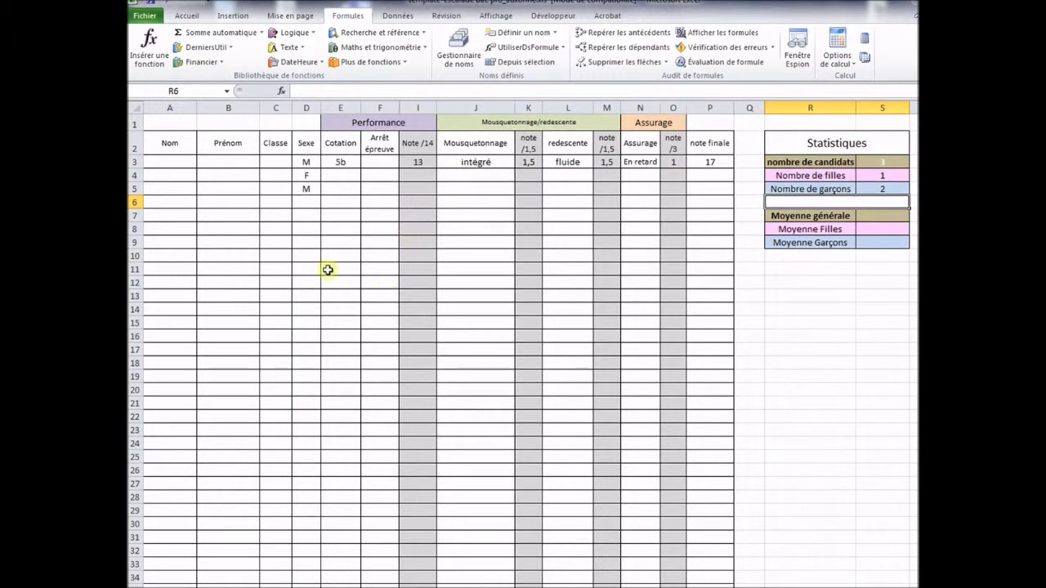
pyautogui.click(314, 201)
pyautogui.click(326, 201)
pyautogui.click(314, 222)
pyautogui.click(326, 202)
pyautogui.click(310, 213)
pyautogui.click(811, 307)
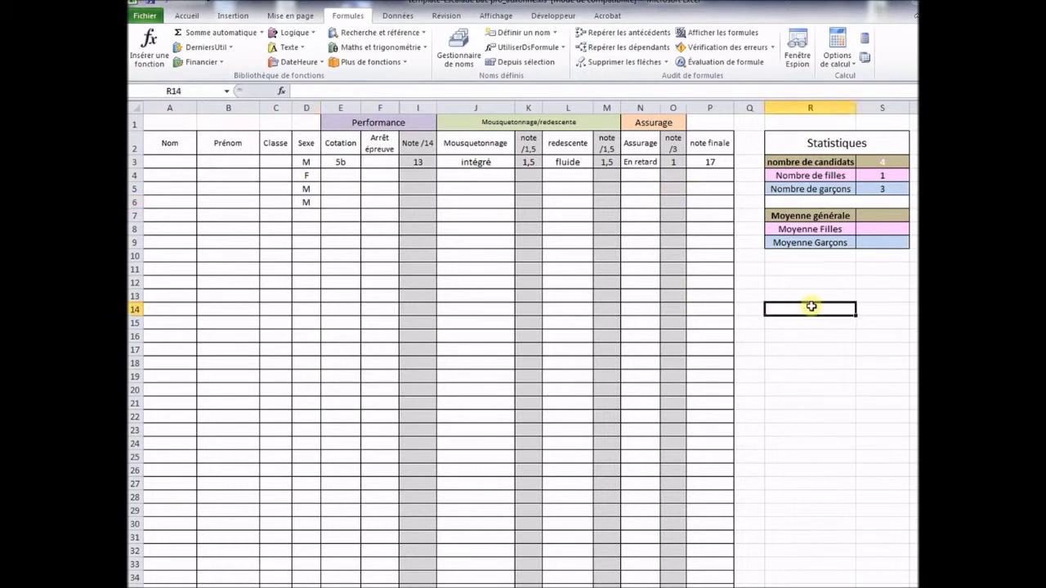
# - Examine the note finale formula in P4 and the cells it references, leaving the formula unedited
pyautogui.click(709, 175)
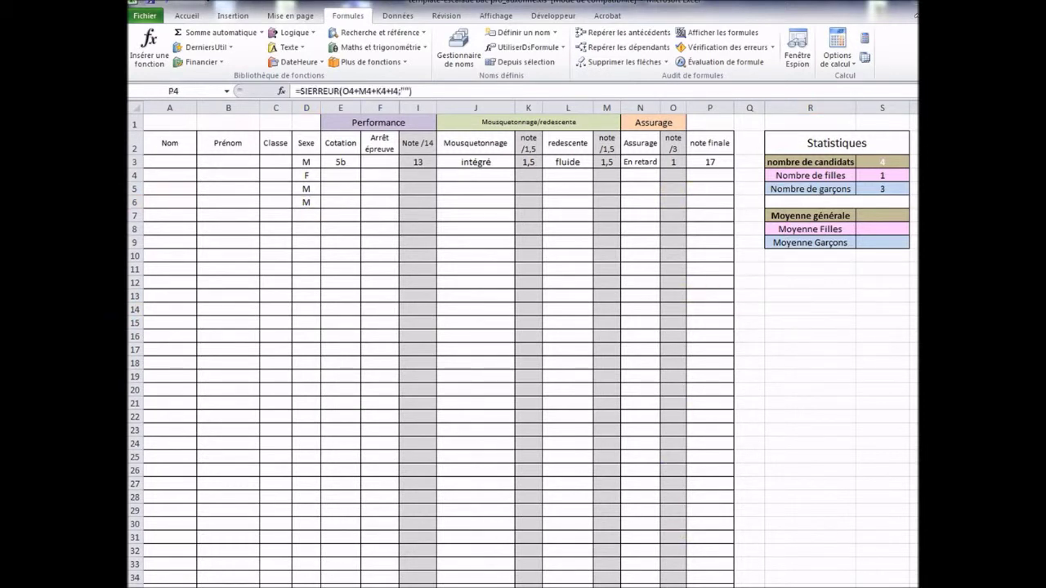
pyautogui.press('F2')
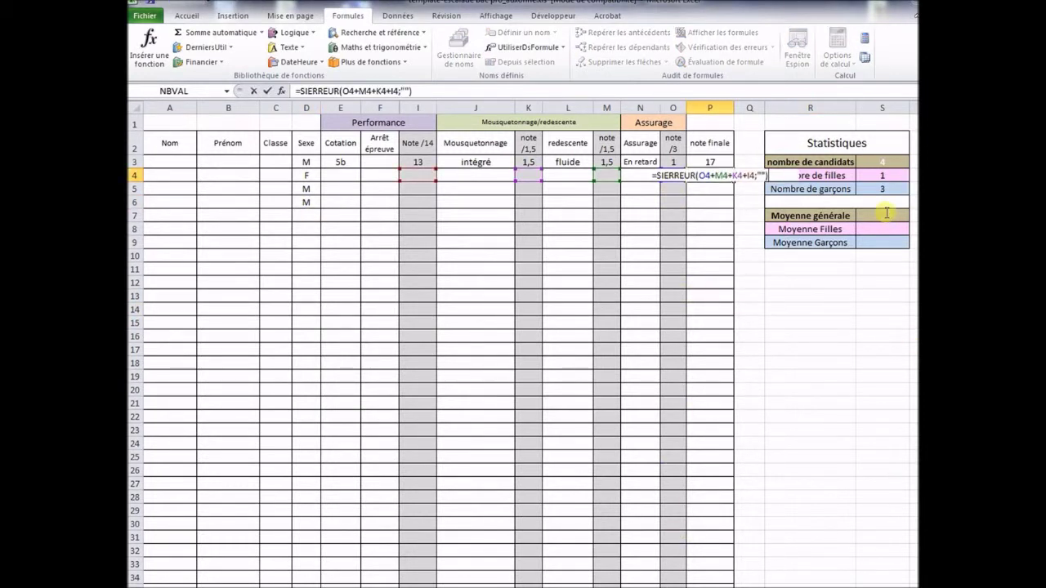
pyautogui.click(254, 92)
# - Insert the MOYENNE function in the Moyenne générale cell S7 with the note finale range P3:P38 as Nombre1
pyautogui.click(878, 216)
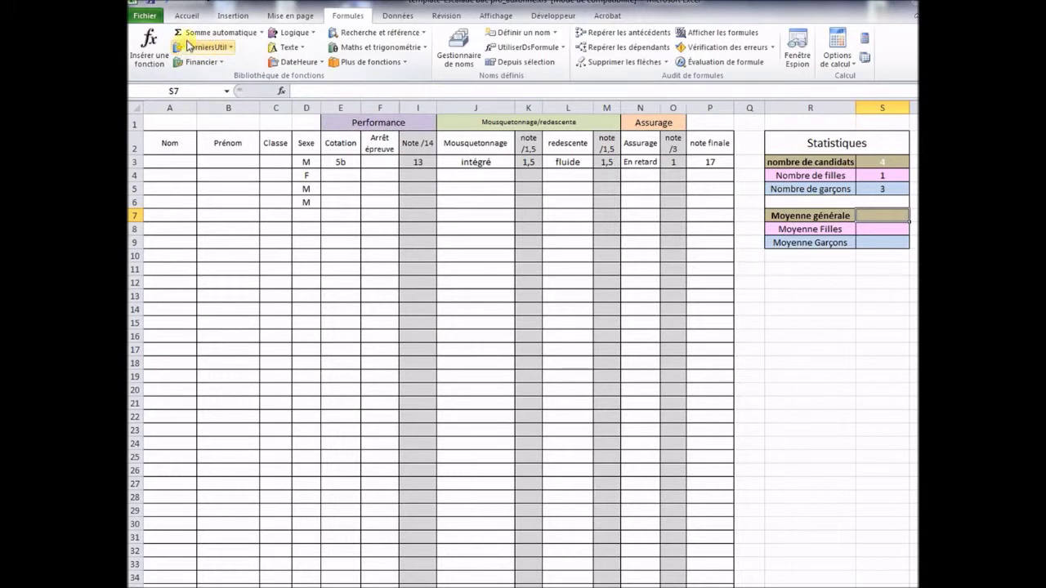
pyautogui.click(149, 45)
pyautogui.click(603, 169)
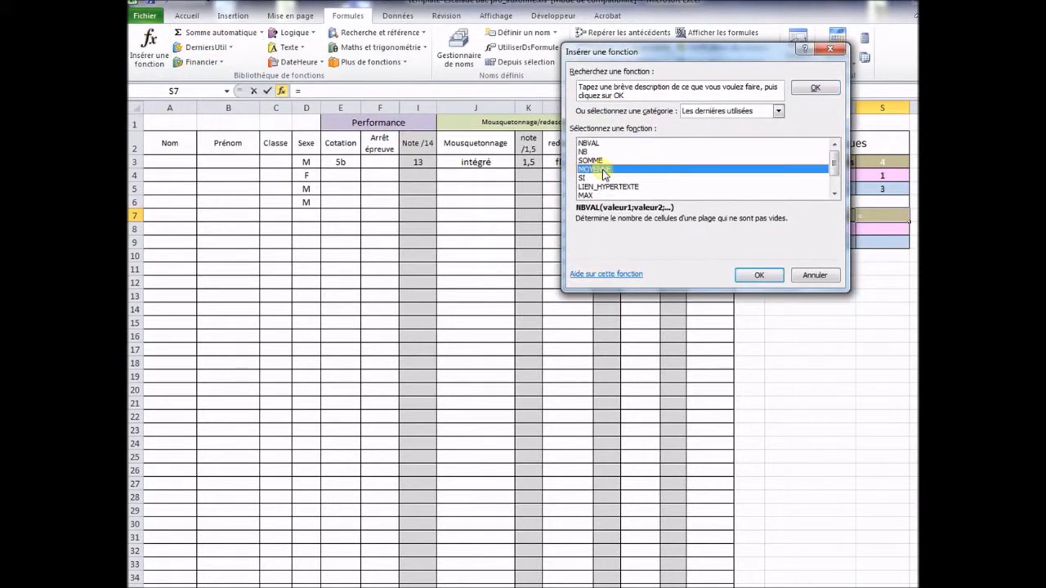
pyautogui.click(758, 274)
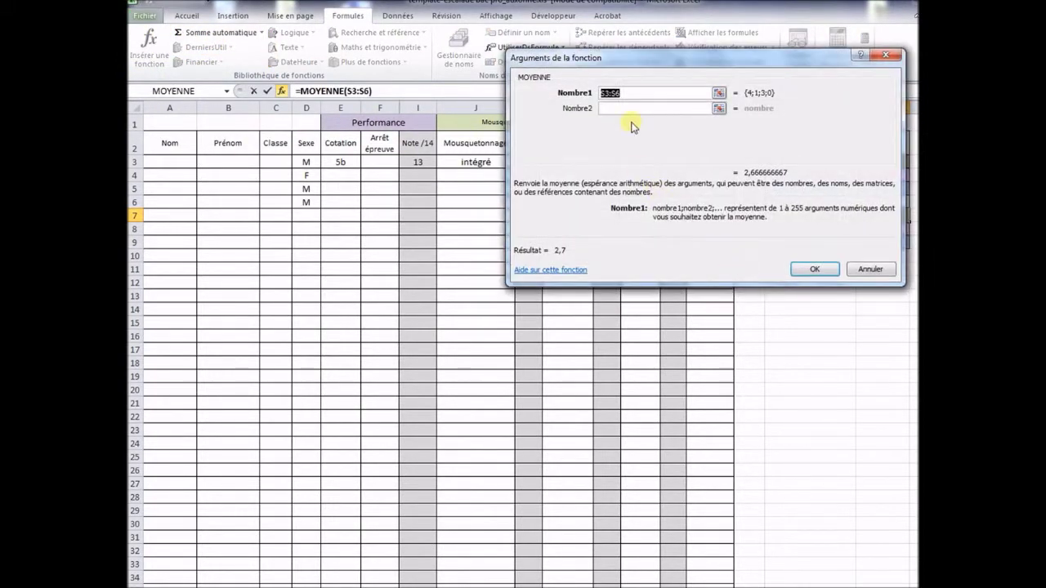
pyautogui.click(719, 95)
pyautogui.moveTo(711, 162); pyautogui.dragTo(711, 585)
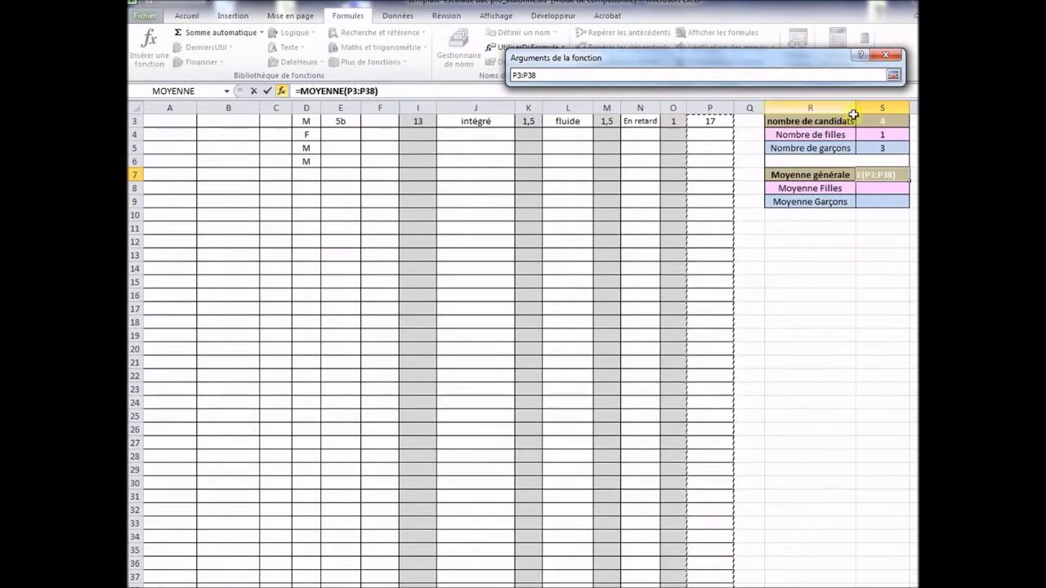
pyautogui.click(893, 77)
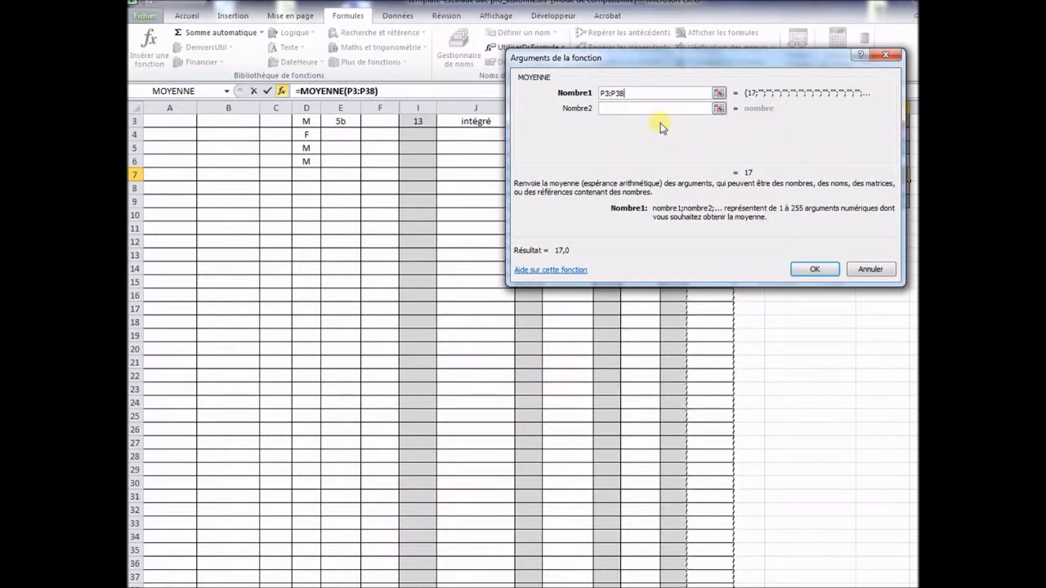
pyautogui.click(819, 269)
# - Choose 4b as the Cotation for the candidate in row 4
pyautogui.scroll(1, 894, 203)
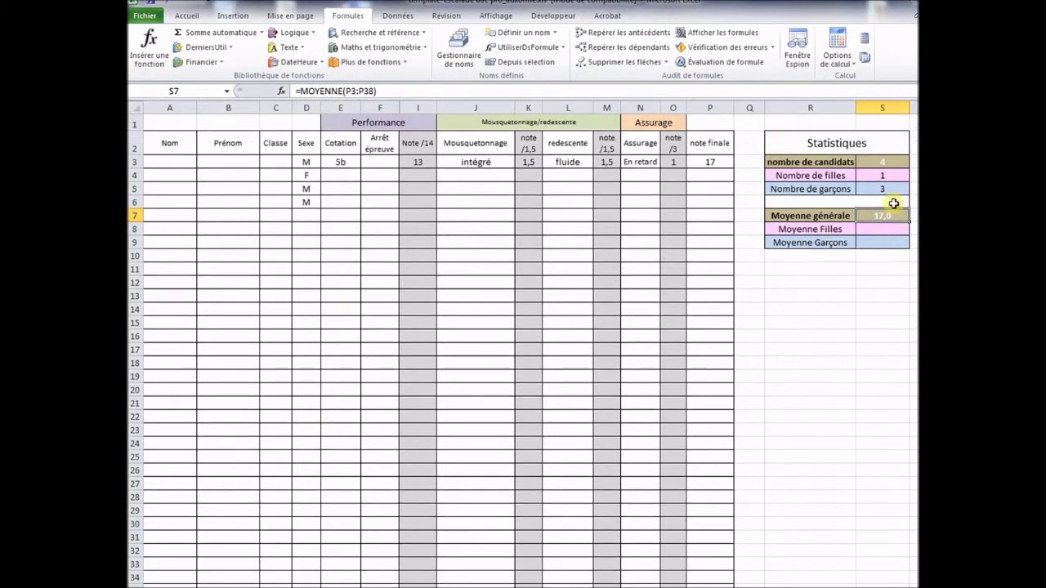
pyautogui.click(338, 175)
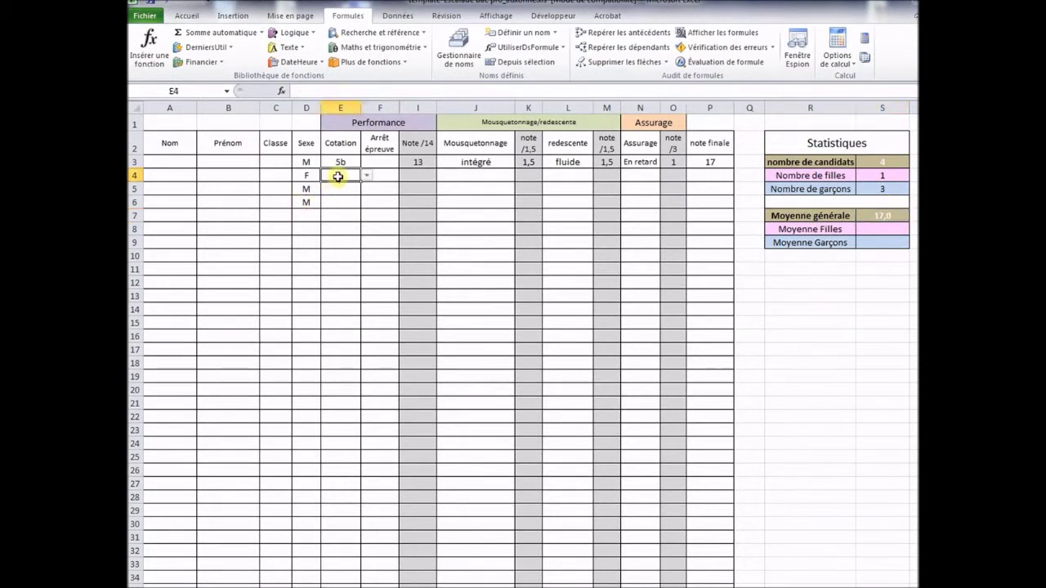
pyautogui.click(366, 177)
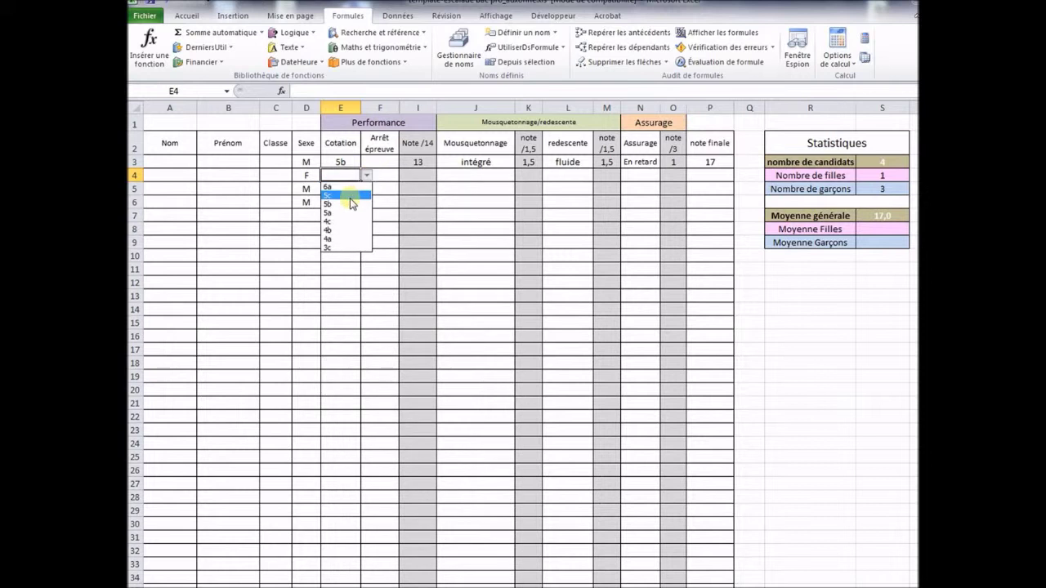
pyautogui.click(361, 215)
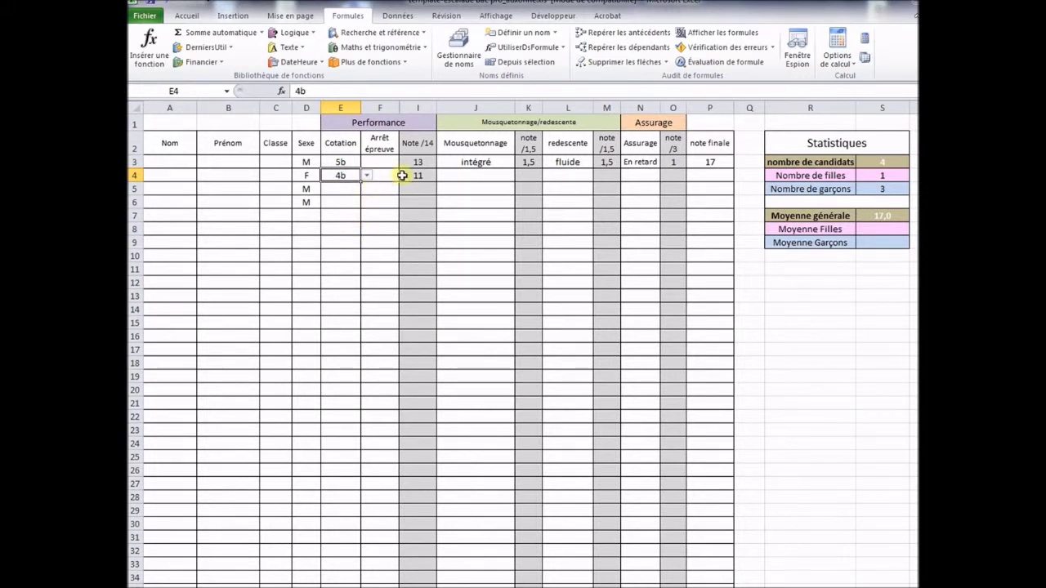
# - Choose hésitant for Mousquetonnage and s'éloigne for redescente in row 4
pyautogui.click(477, 176)
pyautogui.click(520, 176)
pyautogui.click(500, 197)
pyautogui.click(567, 175)
pyautogui.click(600, 176)
pyautogui.click(571, 204)
# - Choose Anticipe as the Assurage value in row 4 to test the overall average
pyautogui.click(639, 175)
pyautogui.click(665, 176)
pyautogui.click(636, 186)
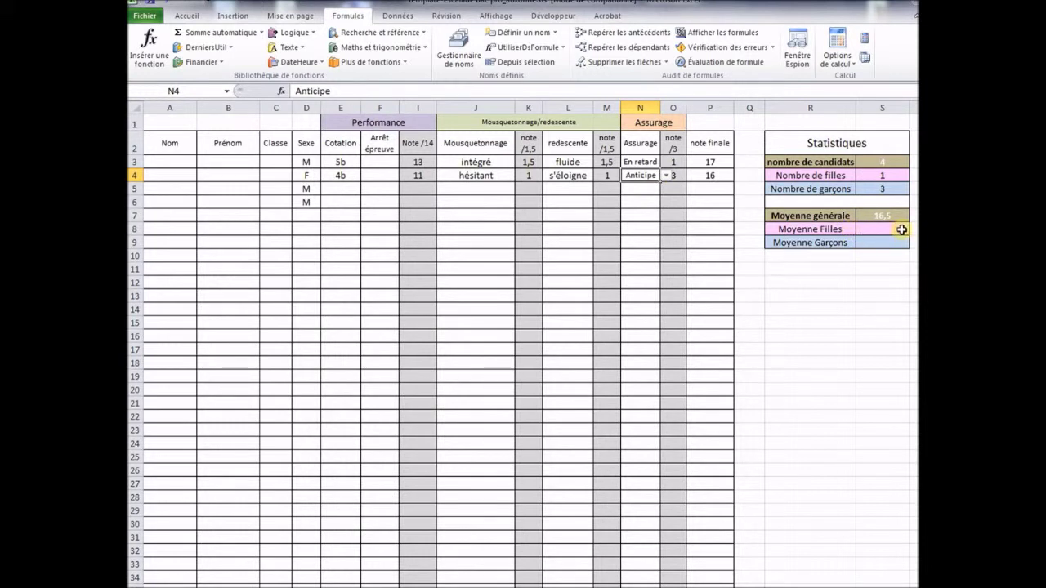
pyautogui.click(853, 309)
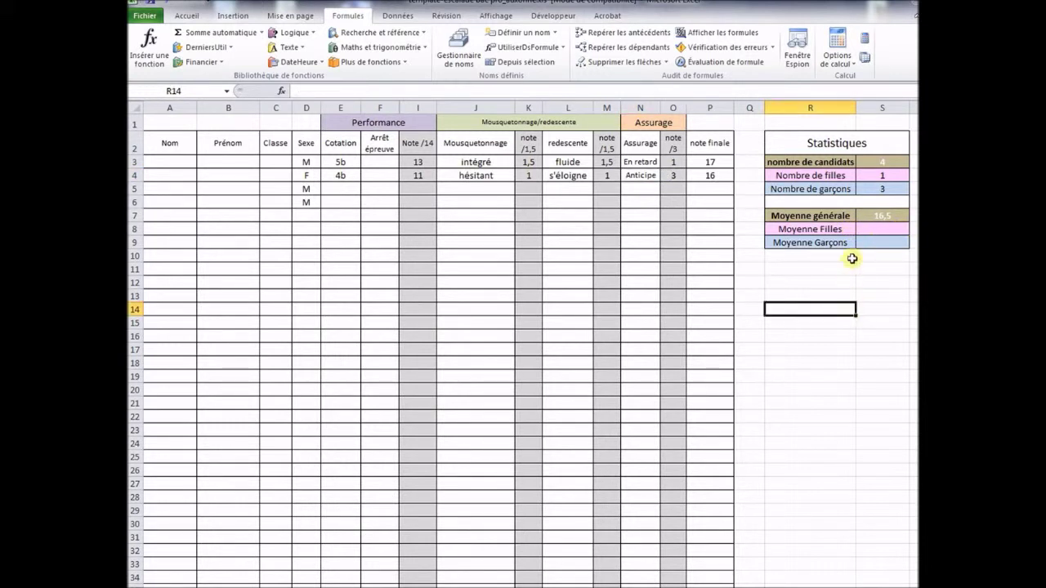
# - Start a MOYENNE.SI formula in the Moyenne Filles cell S8 with the Sexe range D3:D38 as its first argument
pyautogui.click(873, 229)
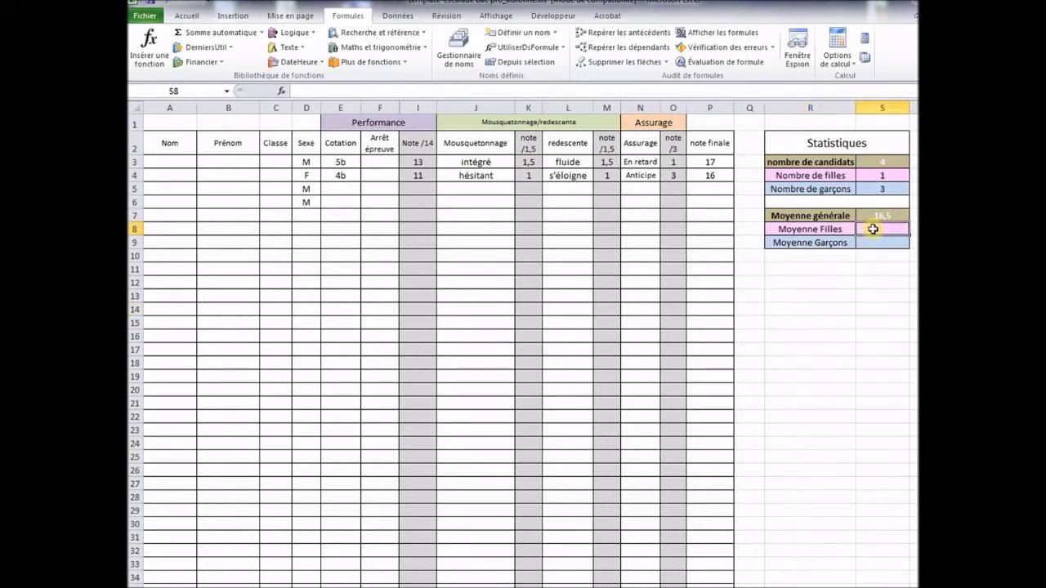
pyautogui.click(311, 96)
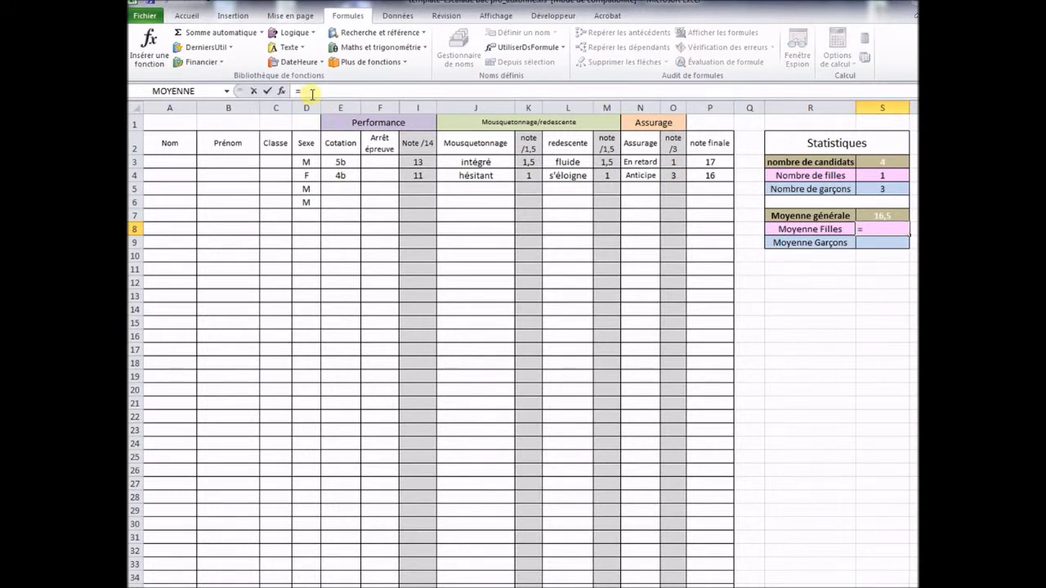
pyautogui.write('=moye')
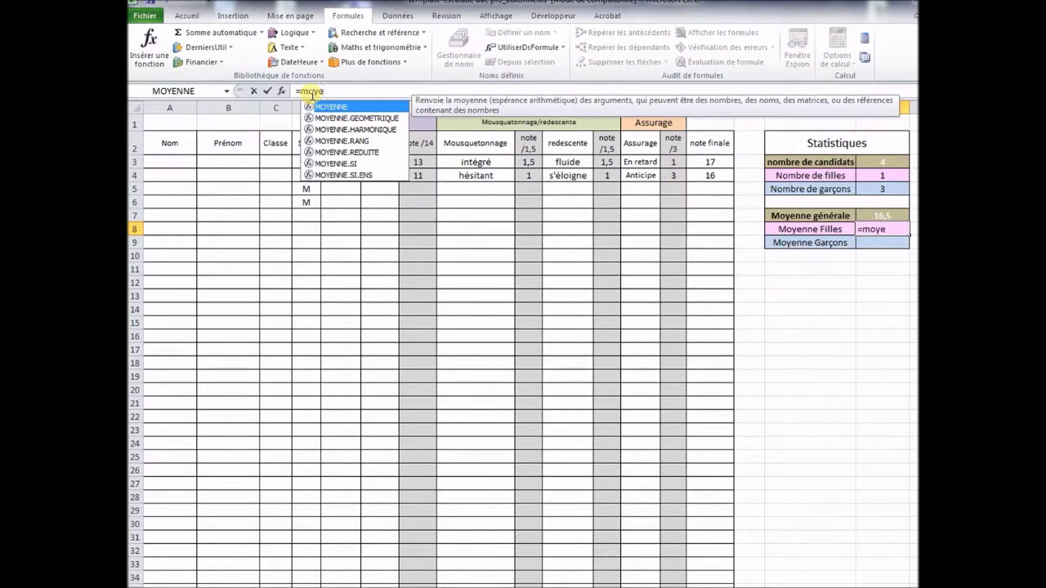
pyautogui.click(321, 164)
pyautogui.doubleClick(321, 164)
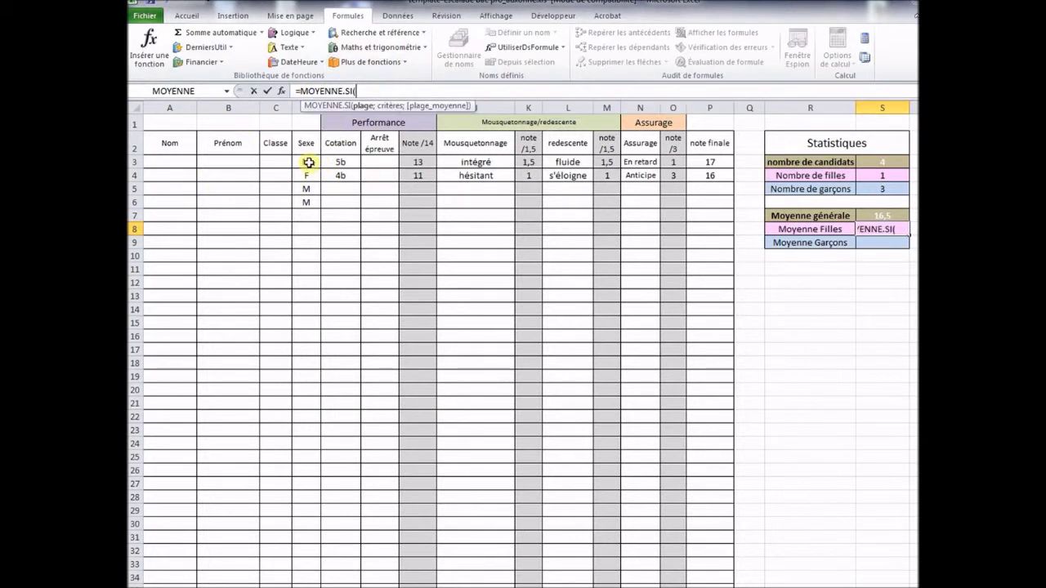
pyautogui.moveTo(308, 162); pyautogui.dragTo(305, 582)
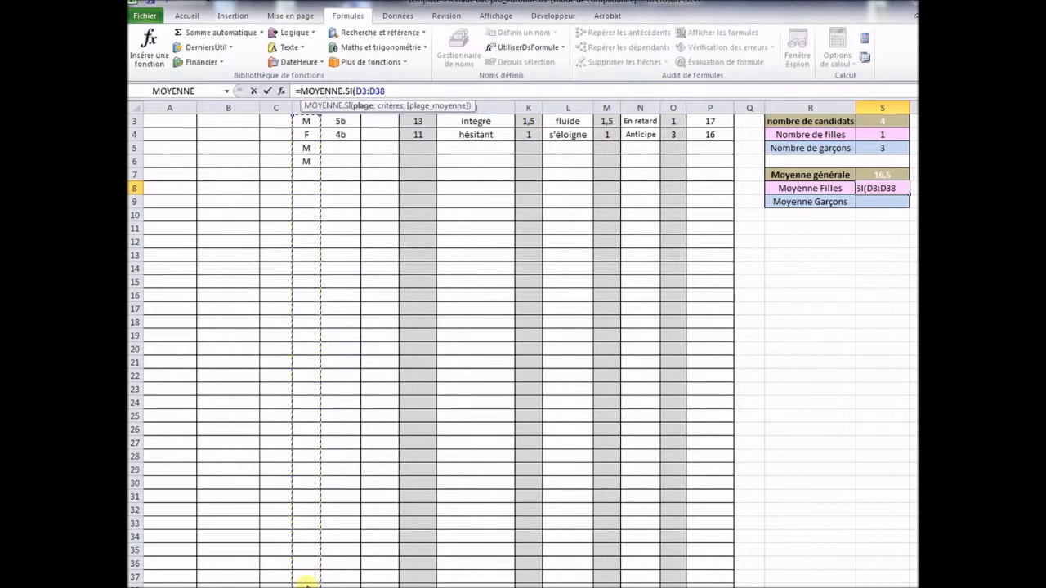
# - Add the criterion "F" and the candidates' note finale range to the MOYENNE.SI formula and complete it
pyautogui.write(';')
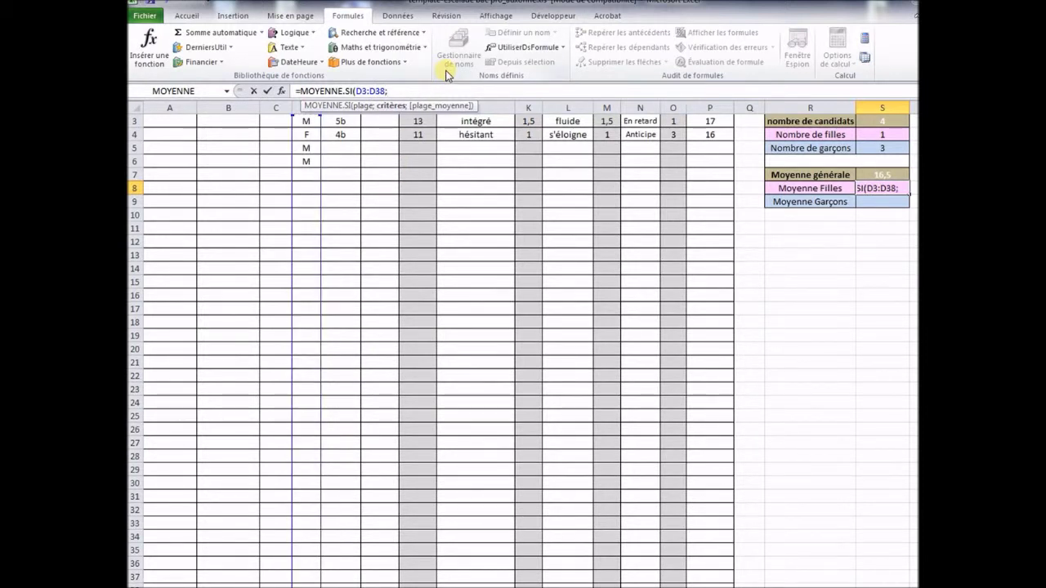
pyautogui.write('"F";')
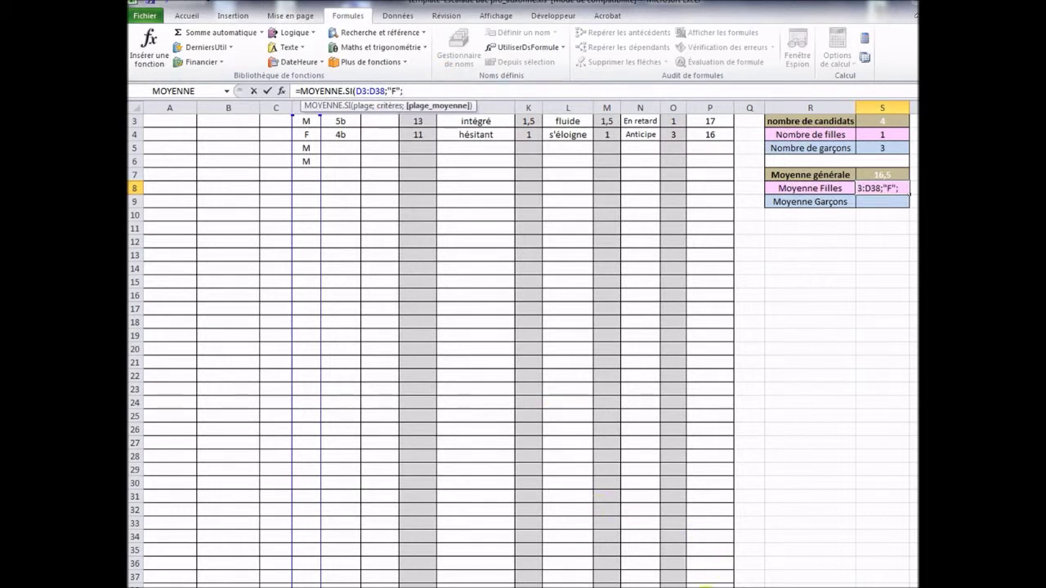
pyautogui.moveTo(709, 585); pyautogui.dragTo(711, 155)
pyautogui.write(')')
pyautogui.press('Return')
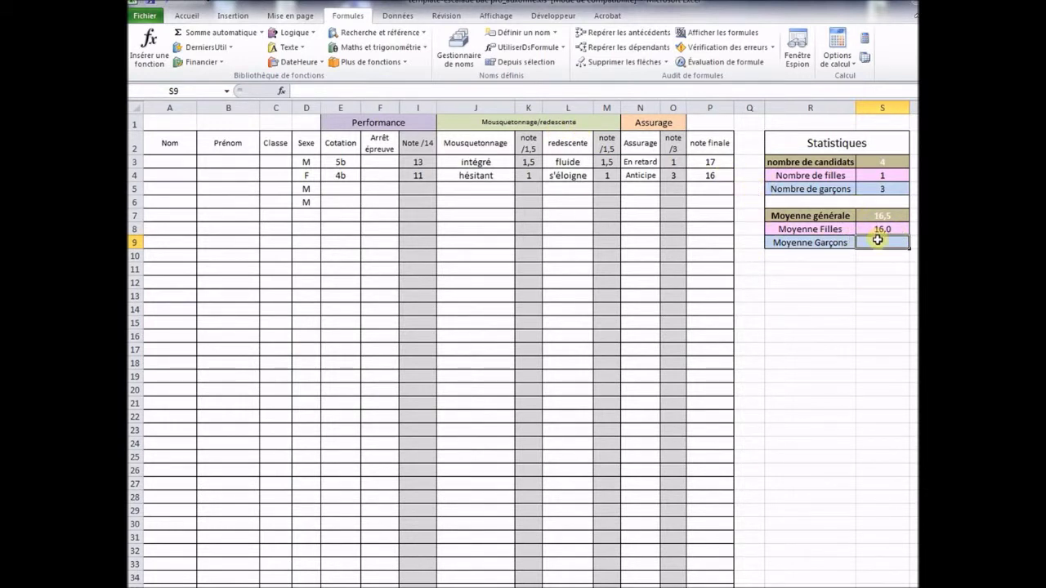
# - In the Moyenne Garçons cell S9, enter a MOYENNE.SI formula averaging note finale P3:P38 where Sexe D3:D38 equals "M"
pyautogui.click(400, 92)
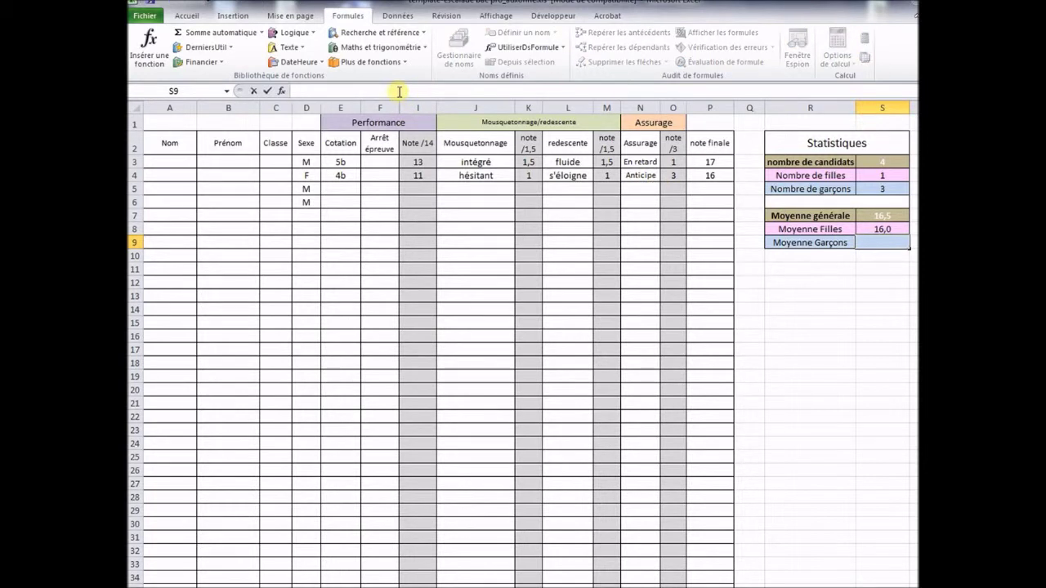
pyautogui.write('=mo')
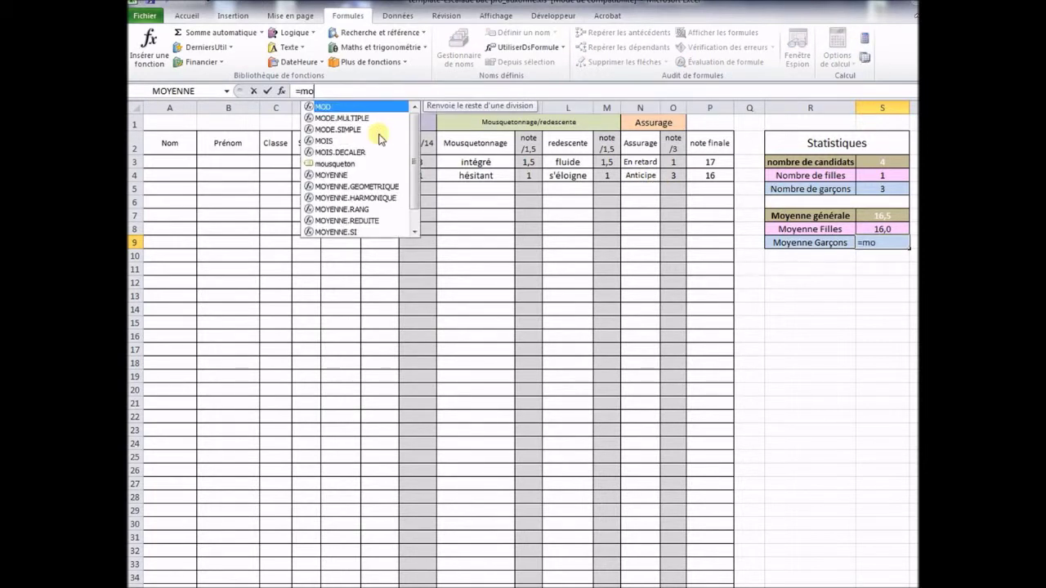
pyautogui.doubleClick(338, 232)
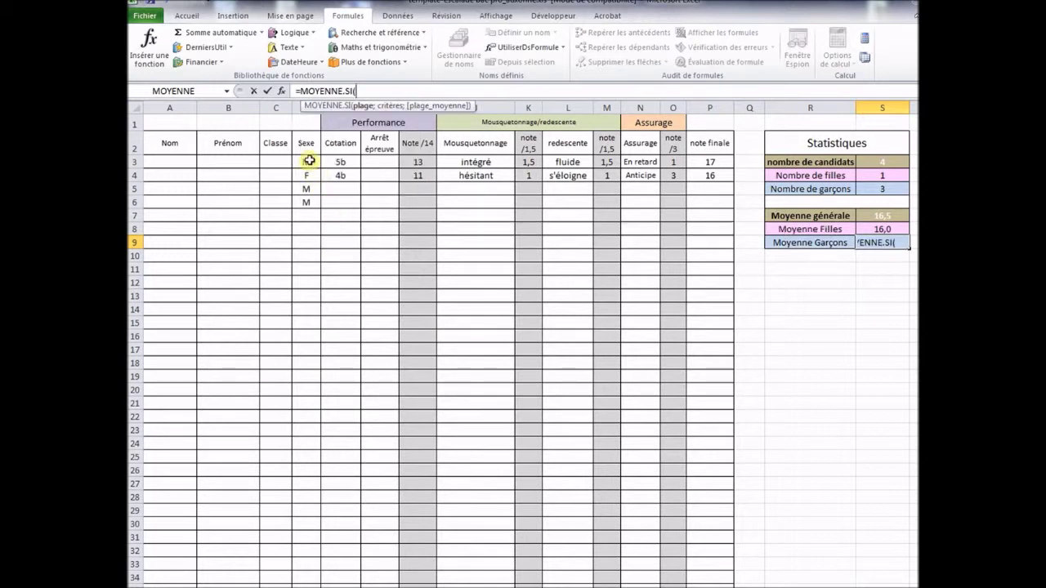
pyautogui.moveTo(308, 160); pyautogui.dragTo(300, 578)
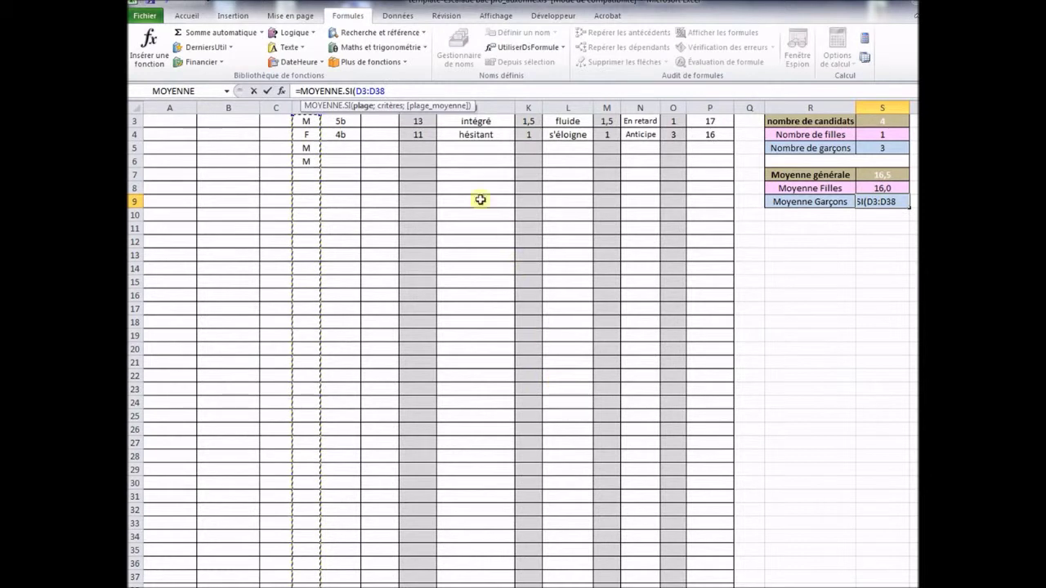
pyautogui.write(';')
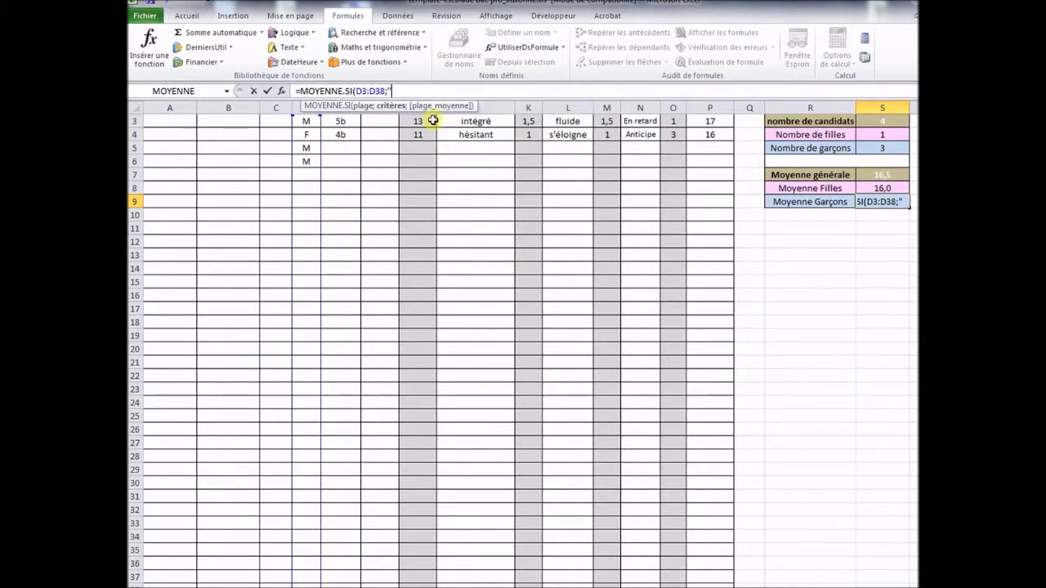
pyautogui.write('"M";')
pyautogui.click(712, 585)
pyautogui.moveTo(713, 585); pyautogui.dragTo(709, 162)
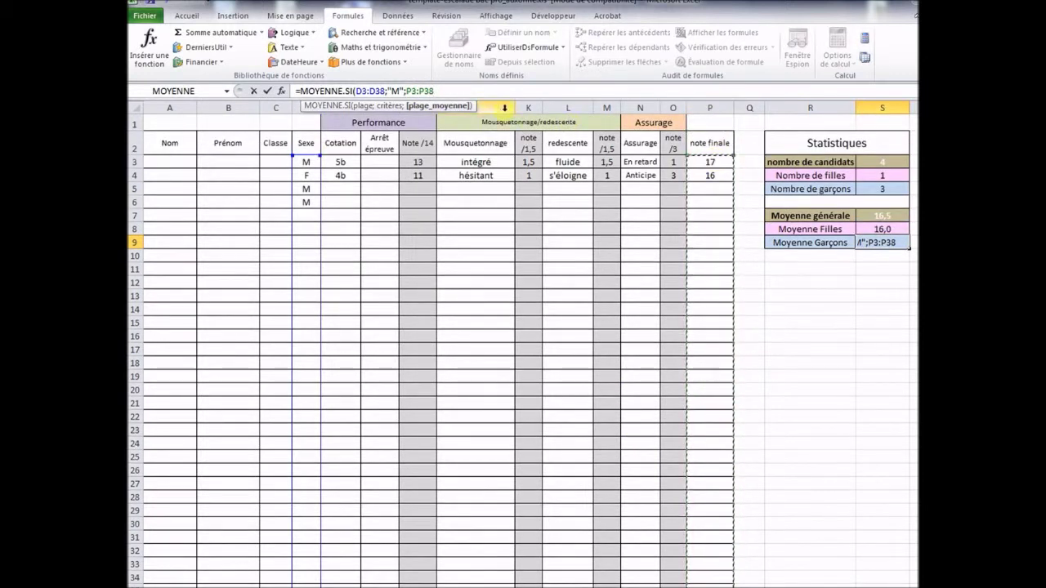
pyautogui.write(')')
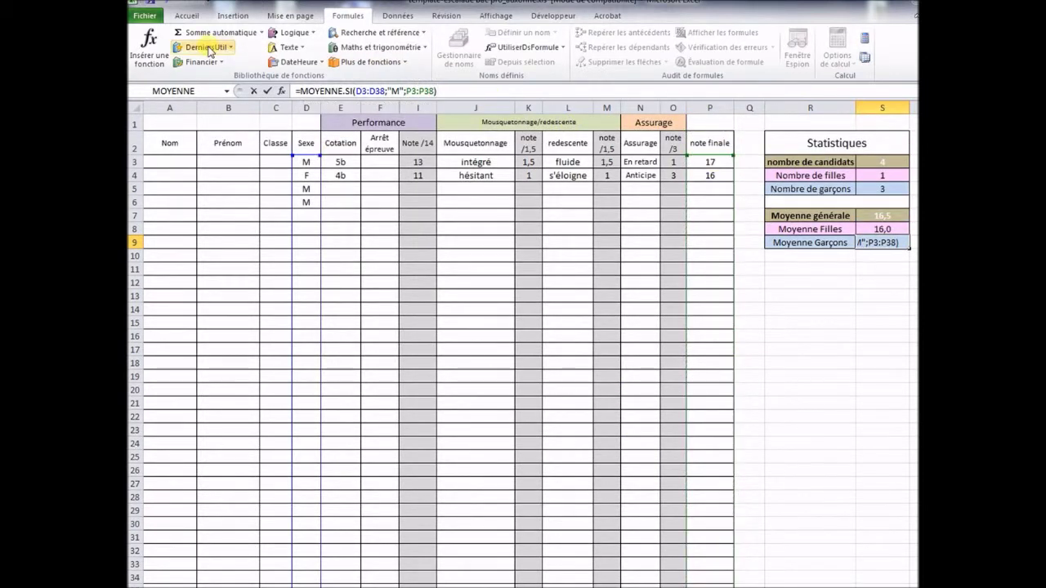
pyautogui.click(267, 91)
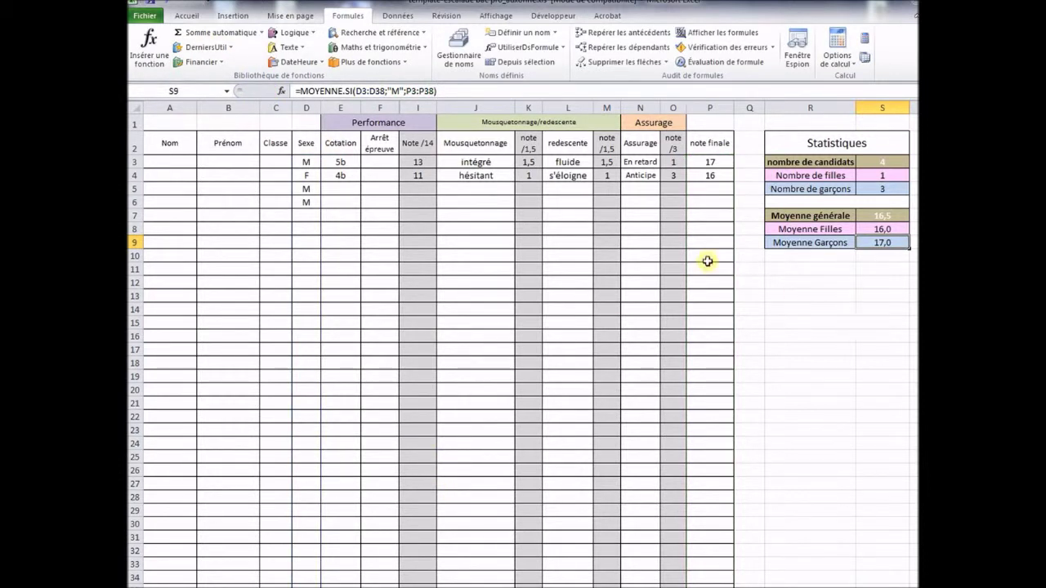
# - Choose 4a for Cotation and Vrillé for Mousquetonnage in row 5
pyautogui.click(344, 193)
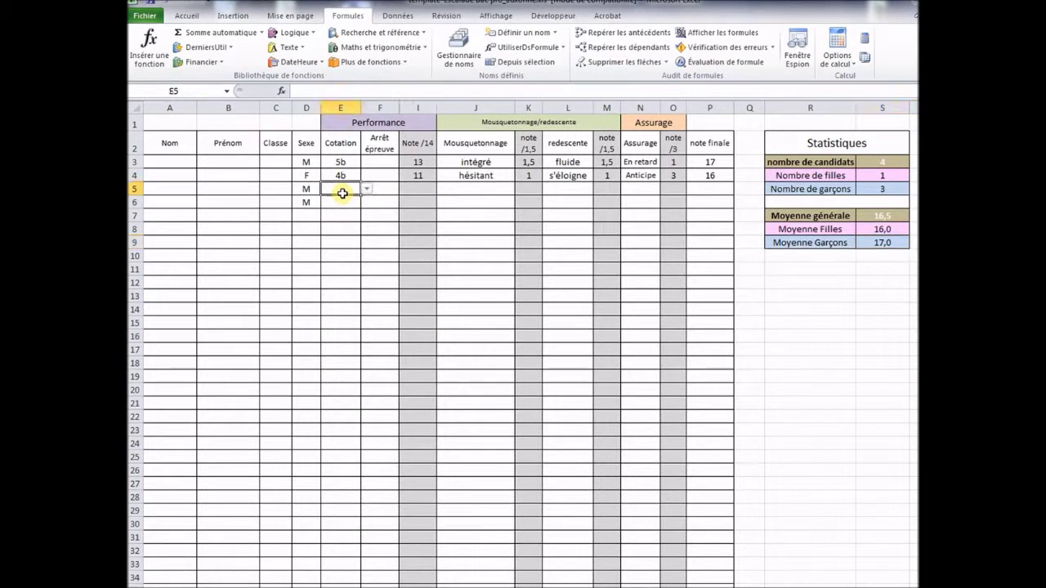
pyautogui.click(366, 189)
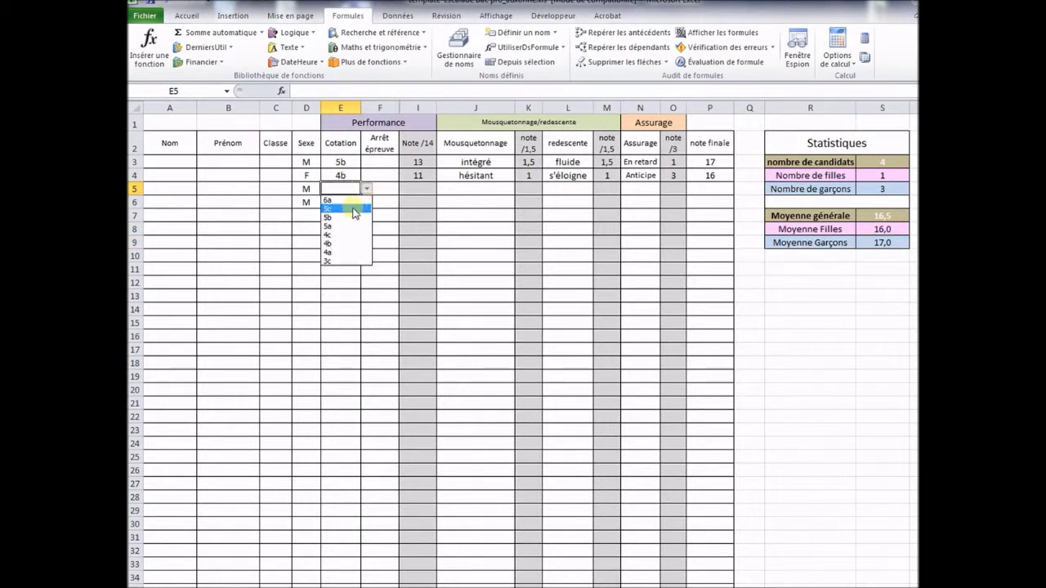
pyautogui.click(350, 252)
pyautogui.click(451, 195)
pyautogui.click(519, 189)
pyautogui.click(494, 221)
# - Choose désescalade for redescente and erreur for Assurage in row 5 to test the boys' average
pyautogui.click(547, 190)
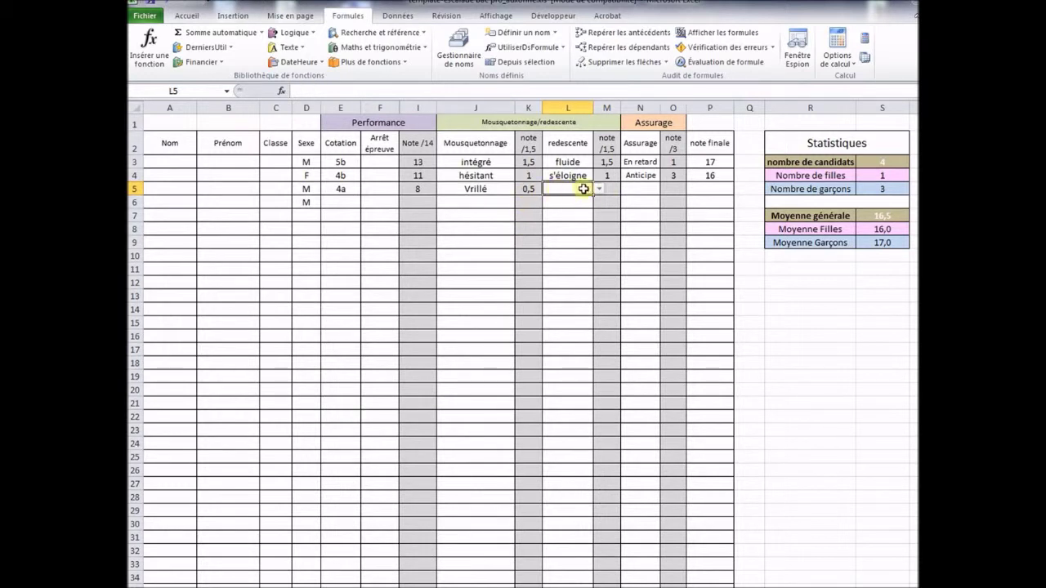
pyautogui.click(599, 189)
pyautogui.click(586, 211)
pyautogui.click(653, 190)
pyautogui.click(666, 189)
pyautogui.click(651, 226)
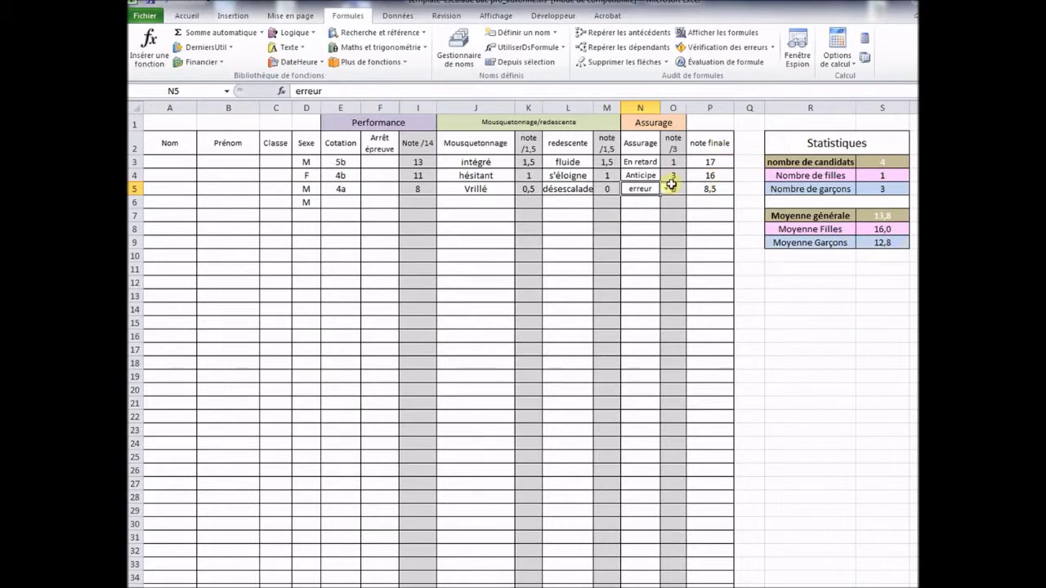
pyautogui.moveTo(763, 124); pyautogui.dragTo(880, 248)
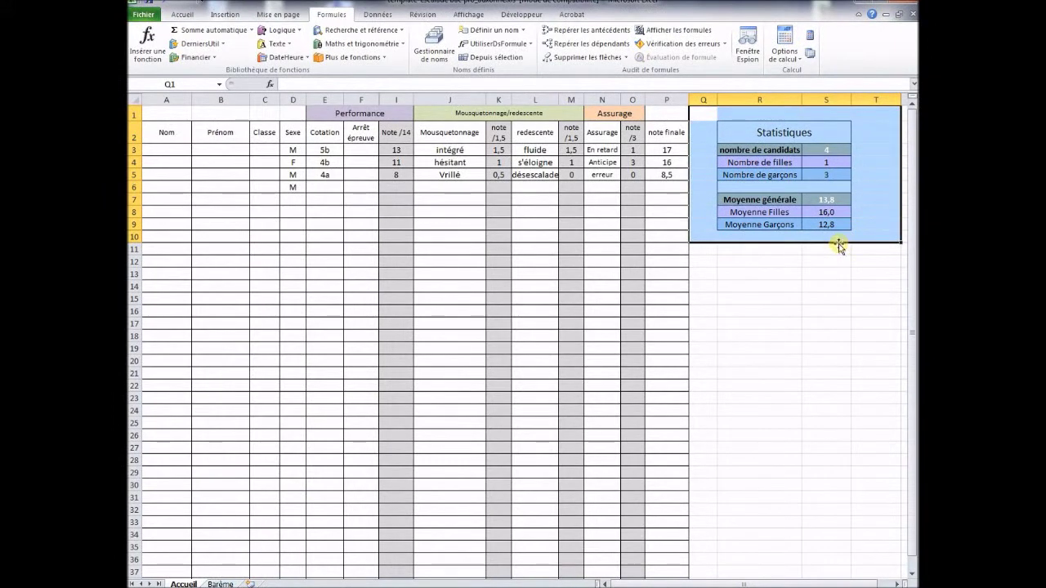
pyautogui.click(874, 187)
pyautogui.scroll(-2, 740, 302)
pyautogui.scroll(2, 737, 311)
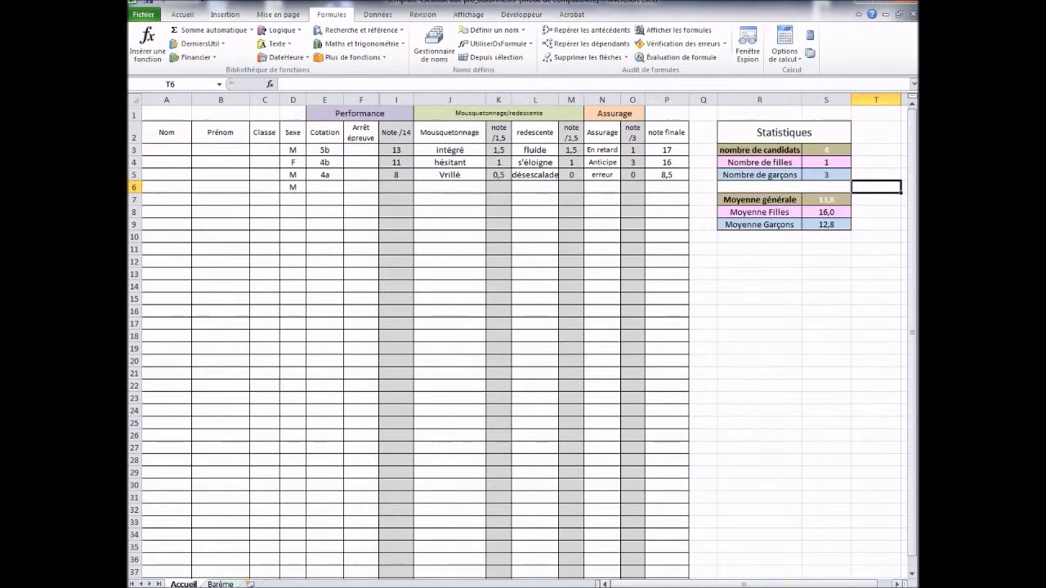